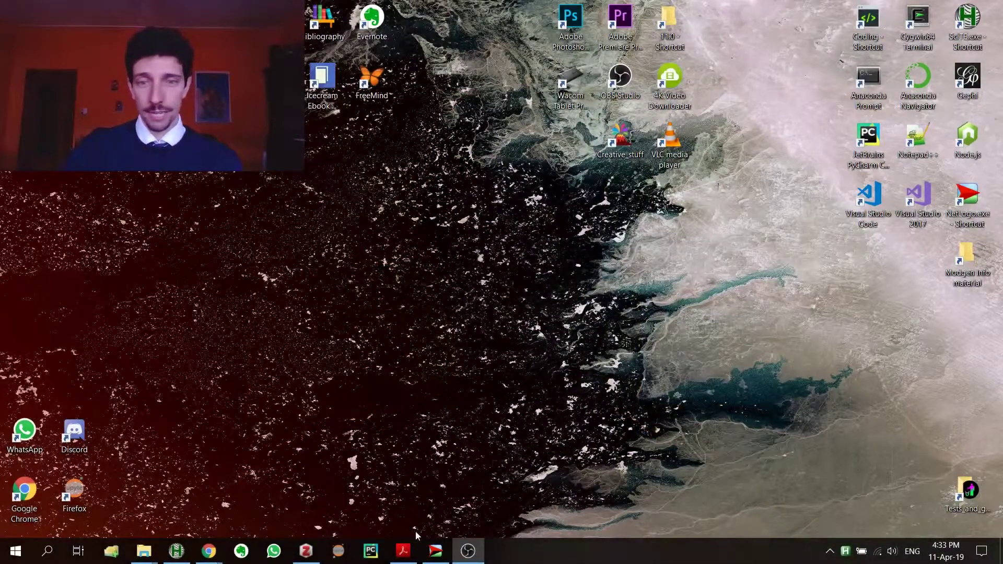
# Step: Bring the Wolf Sheep Predation window forward, set it up, and run until wolves reach 0, leaving 52 sheep
pyautogui.click(432, 541)
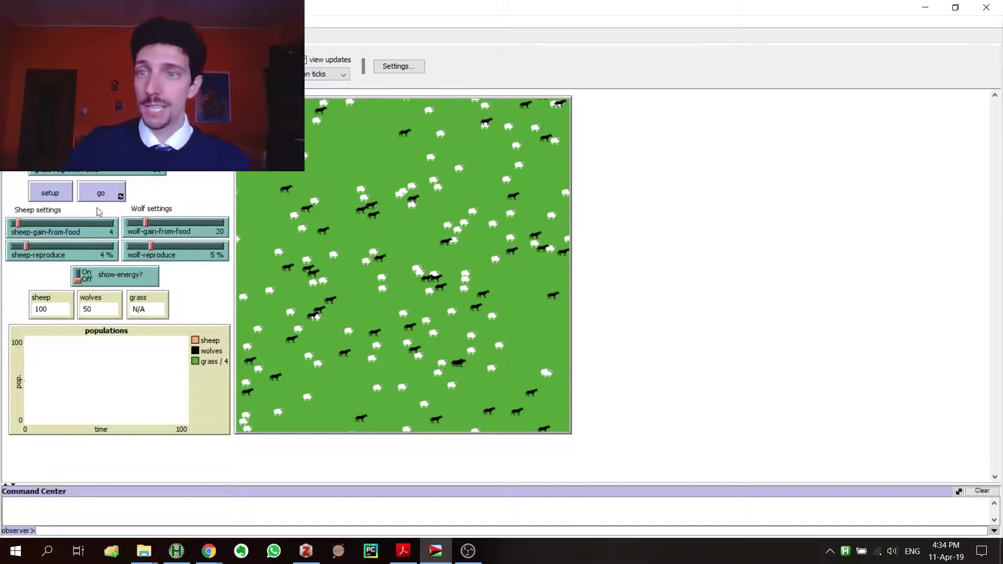
pyautogui.click(54, 193)
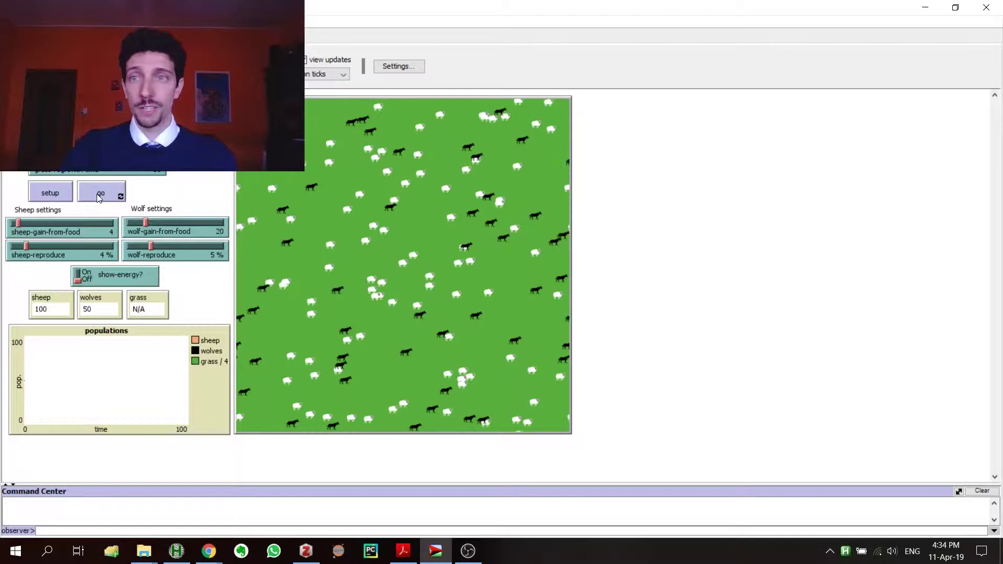
pyautogui.click(99, 194)
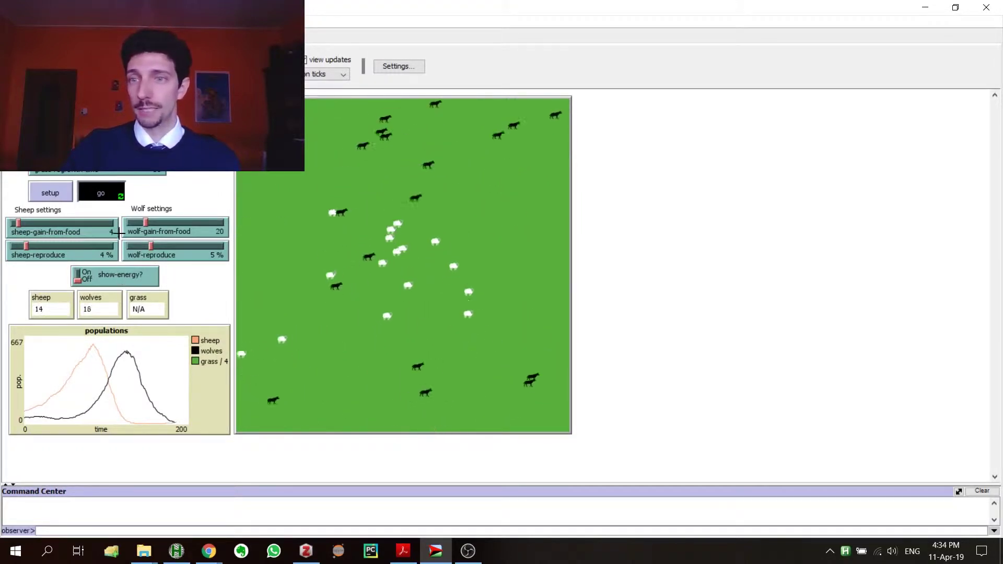
pyautogui.click(105, 196)
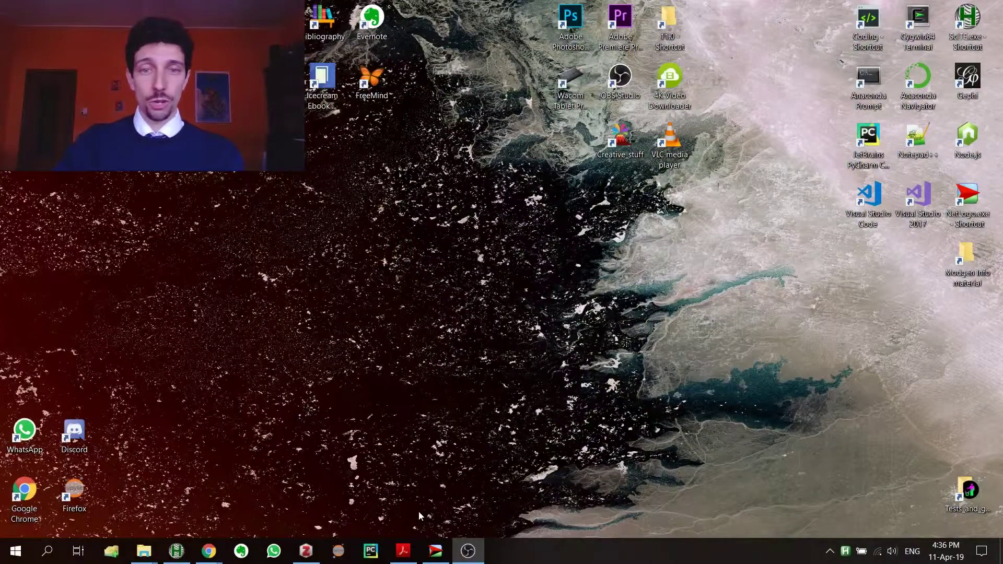
# Step: Open the NetLogo Home Page from the 'netlogo' Google results in Chrome, then minimize Chrome
pyautogui.moveTo(430, 544)
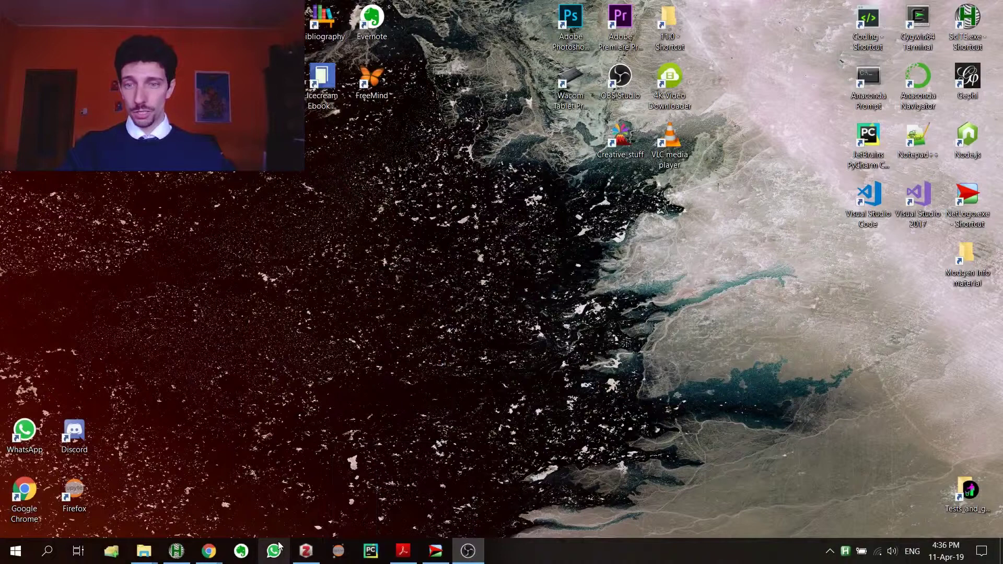
pyautogui.moveTo(209, 550)
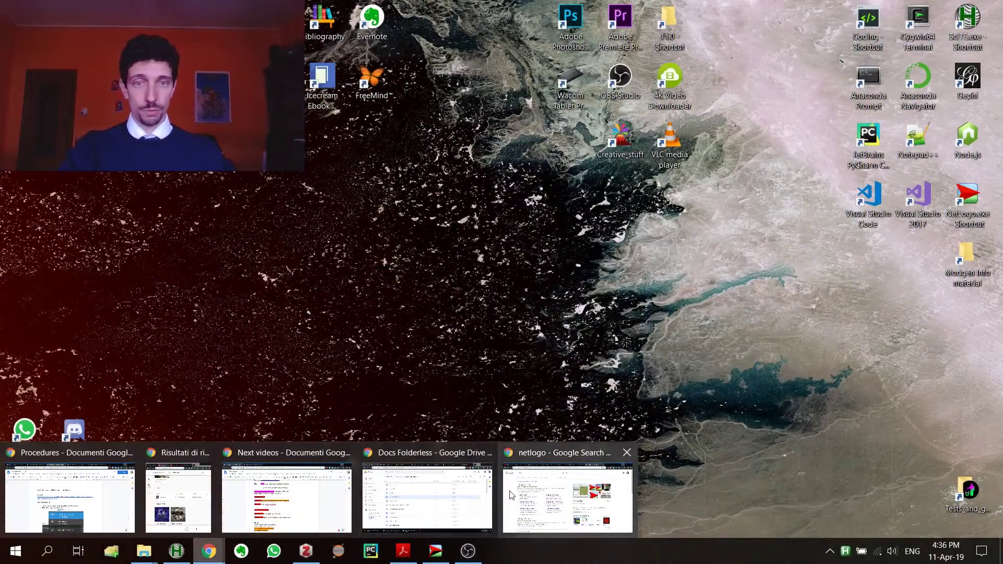
pyautogui.click(500, 460)
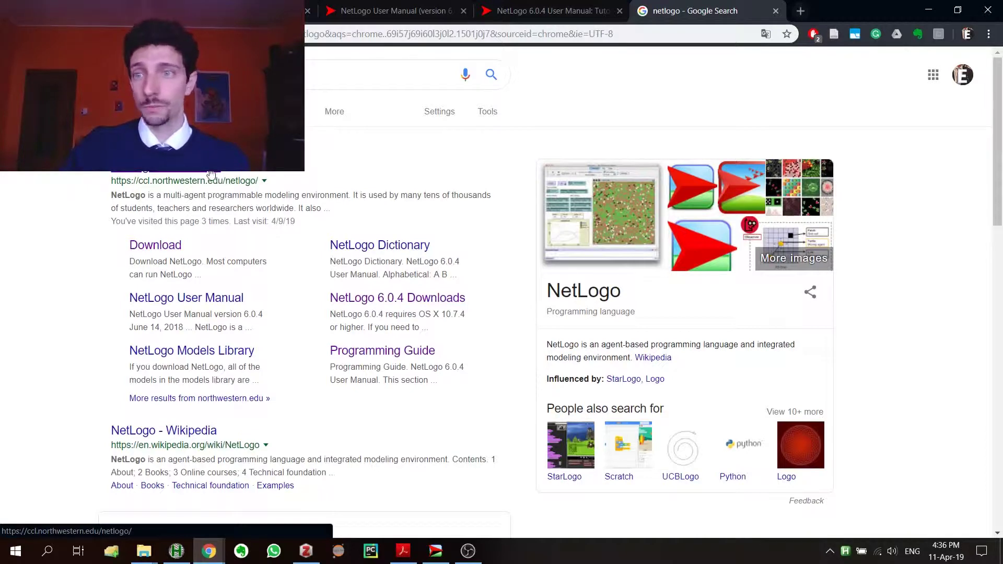
pyautogui.click(211, 174)
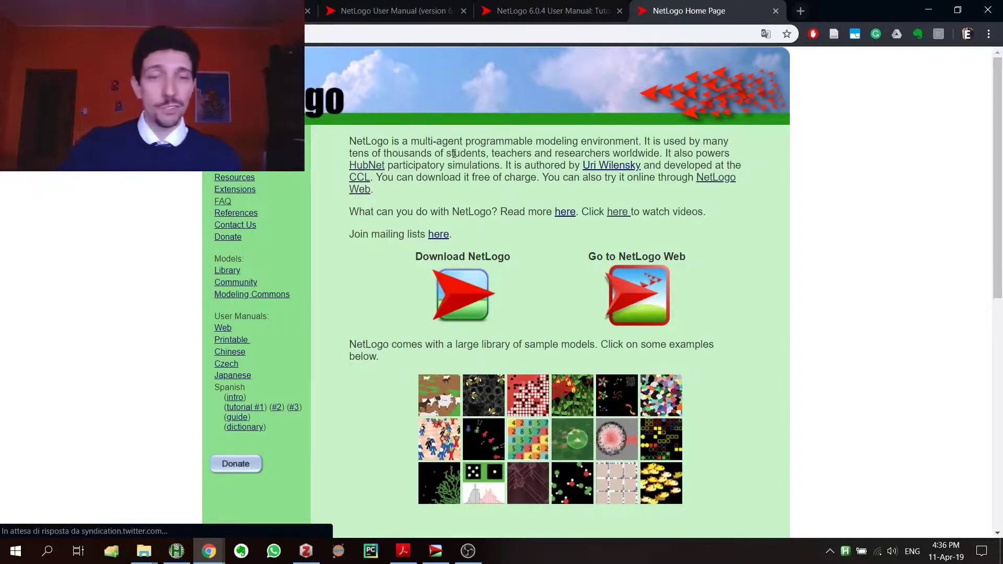
pyautogui.click(928, 9)
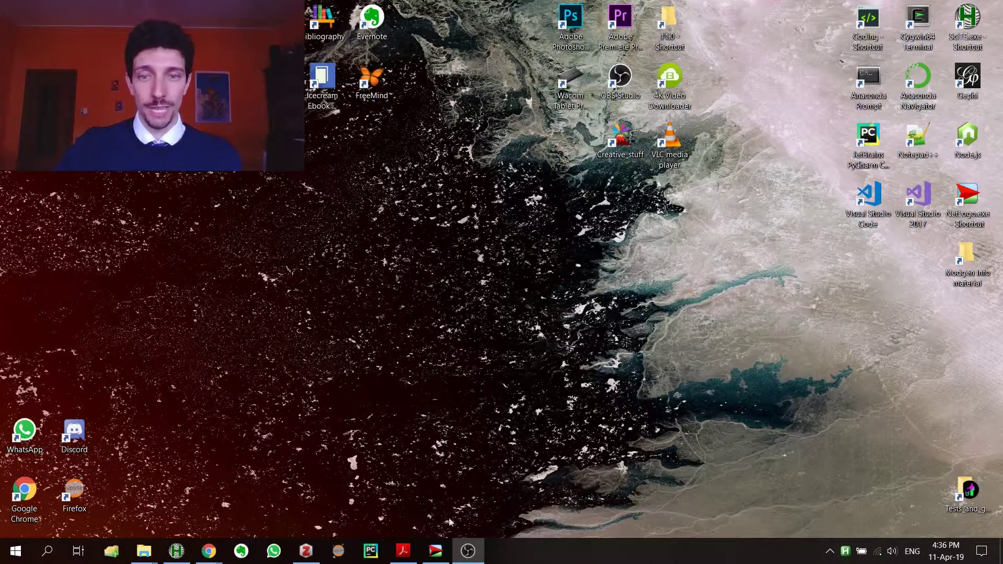
# Step: Minimize the old NetLogo window and launch a new, maximized NetLogo session from the desktop shortcut
pyautogui.click(436, 550)
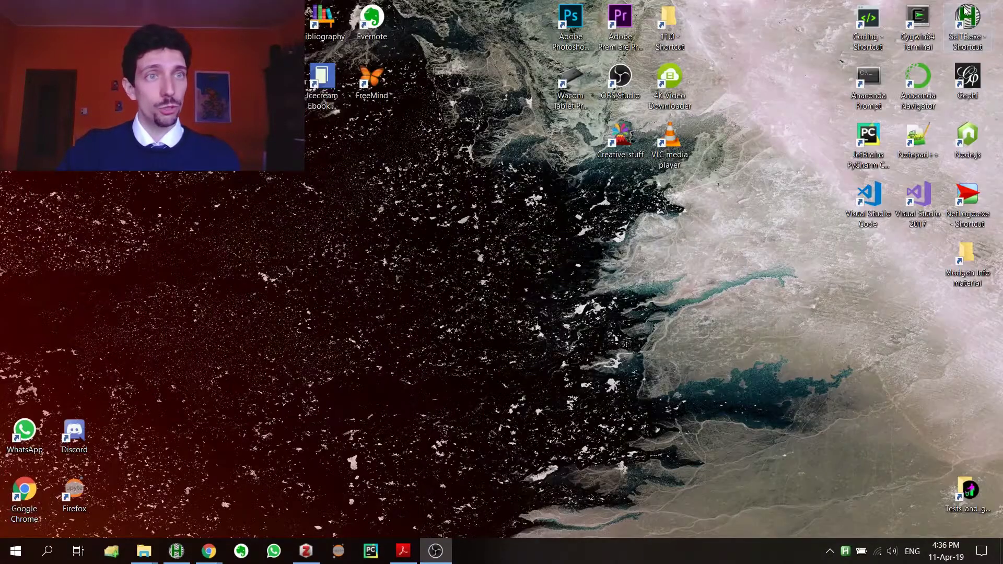
pyautogui.click(925, 7)
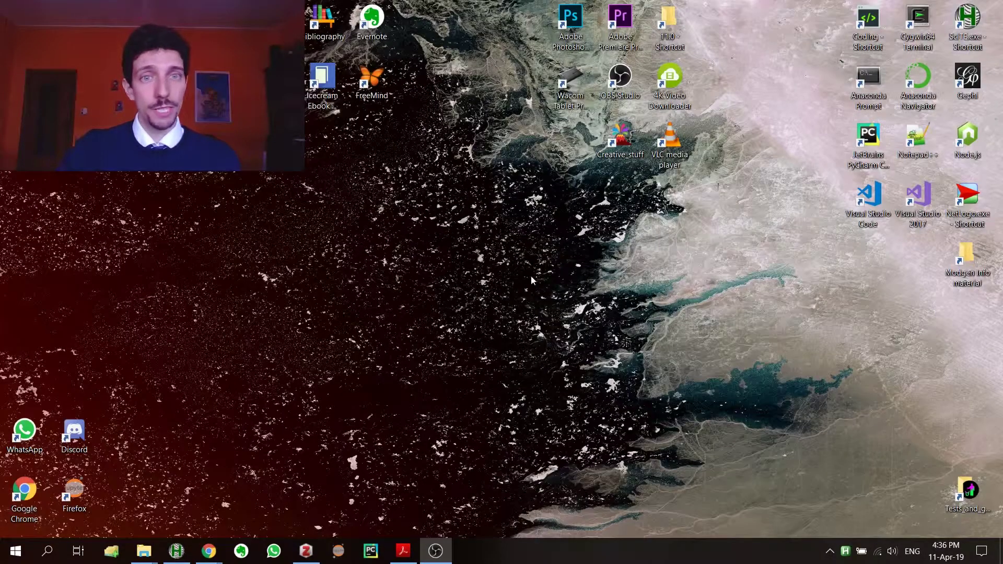
pyautogui.click(963, 204)
pyautogui.doubleClick(964, 203)
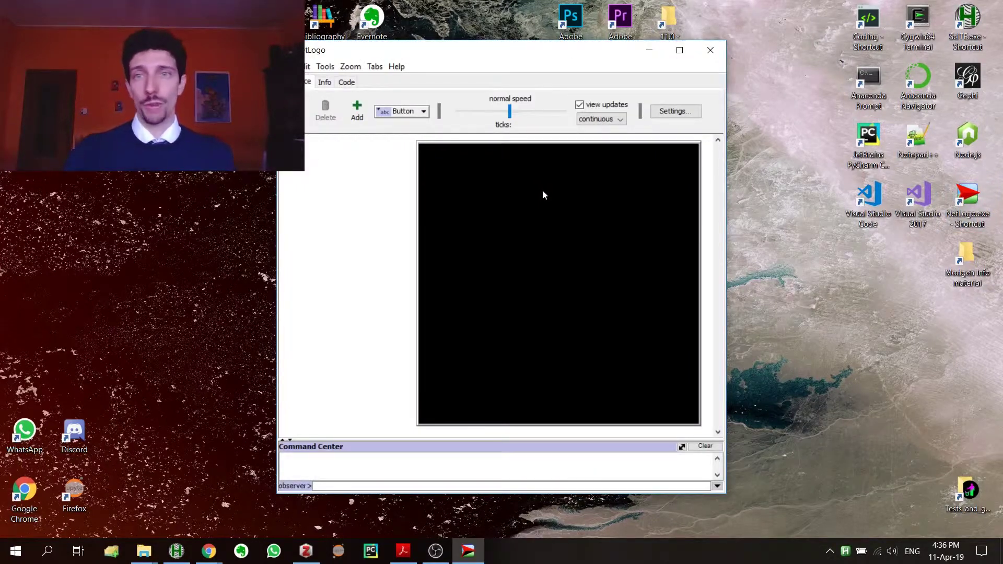
pyautogui.click(680, 50)
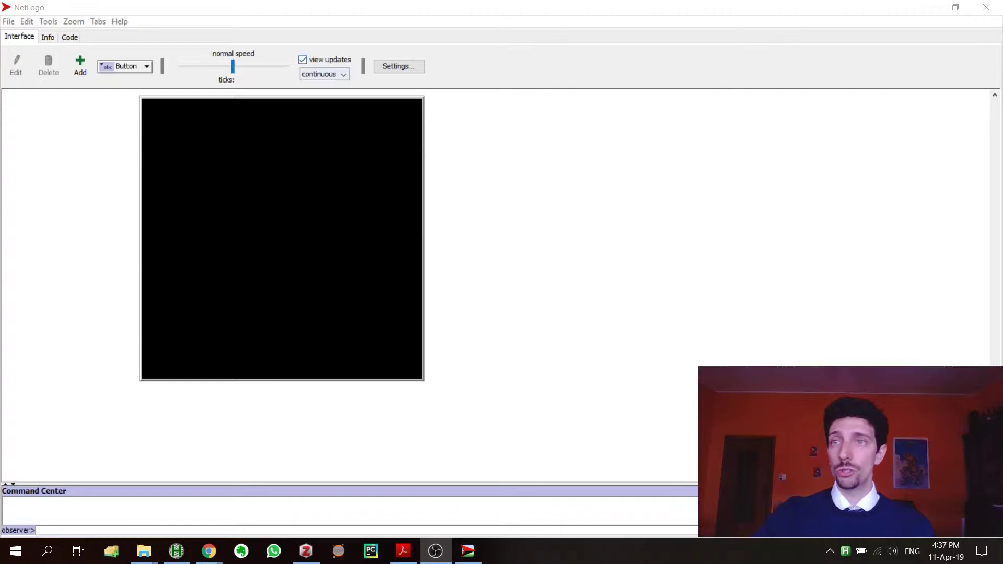
# Step: In the Models Library, expand Sample Models > Biology and preview Wolf Sheep Predation, moving the dialog up
pyautogui.click(9, 24)
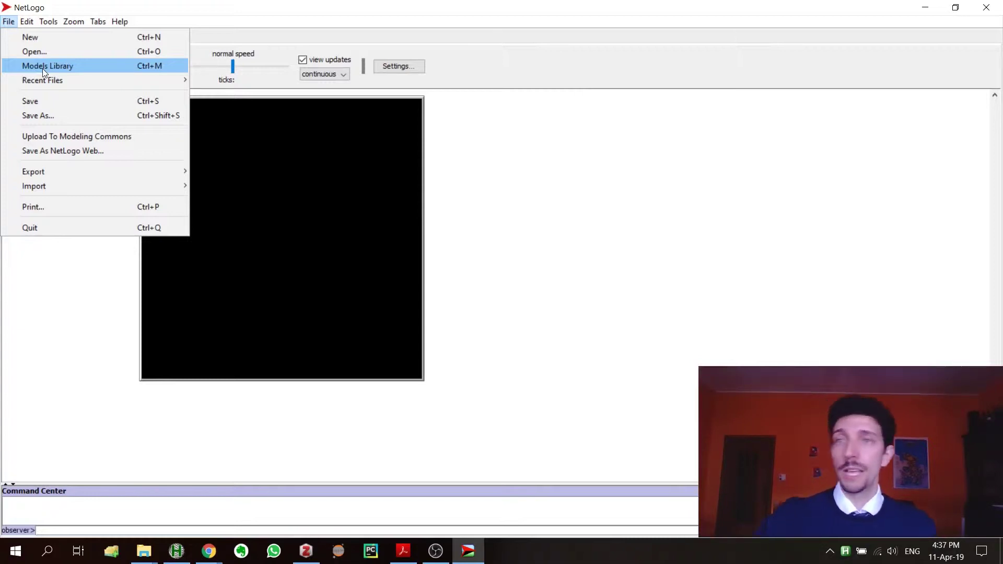
pyautogui.click(644, 193)
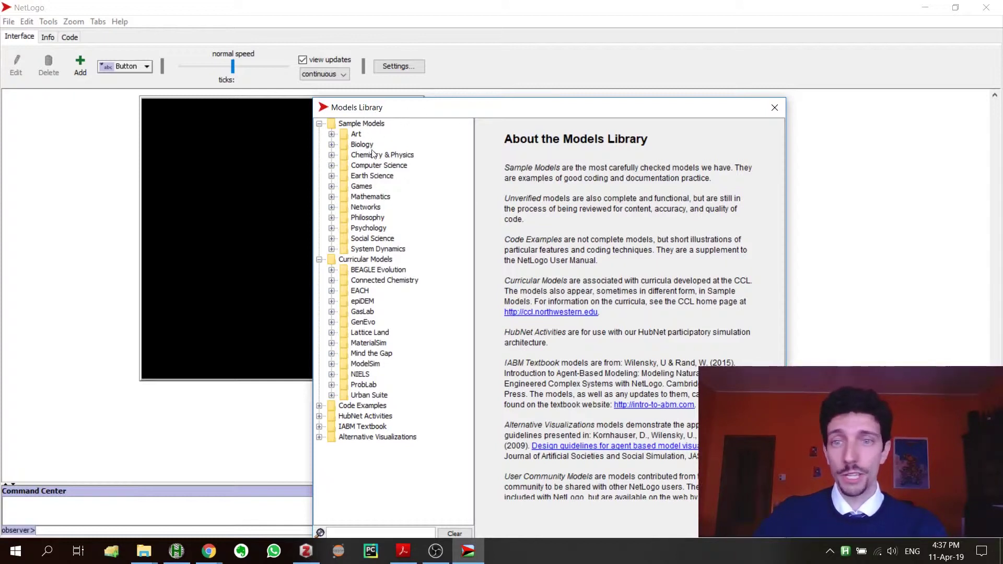
pyautogui.click(331, 155)
pyautogui.click(331, 155)
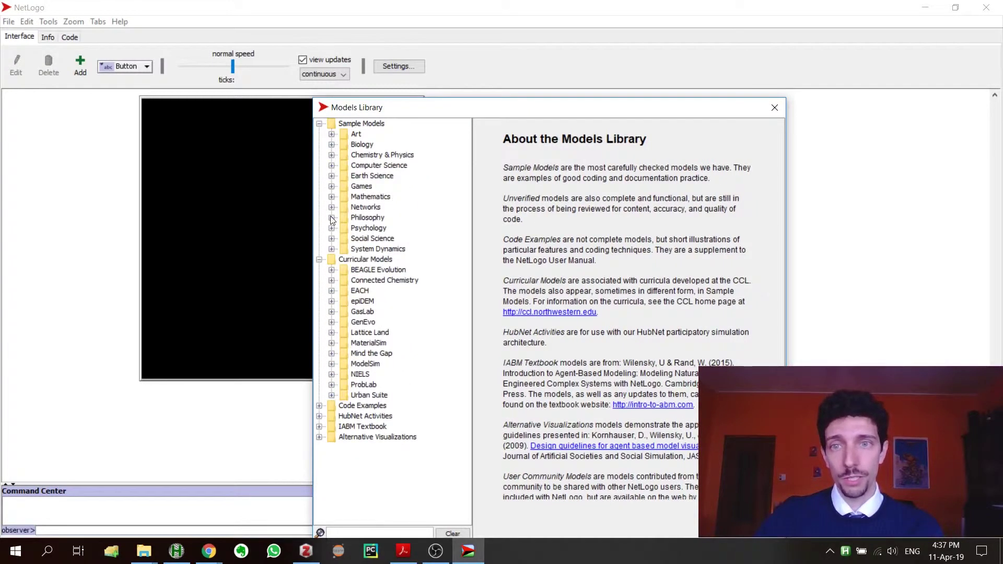
pyautogui.click(331, 218)
pyautogui.click(331, 217)
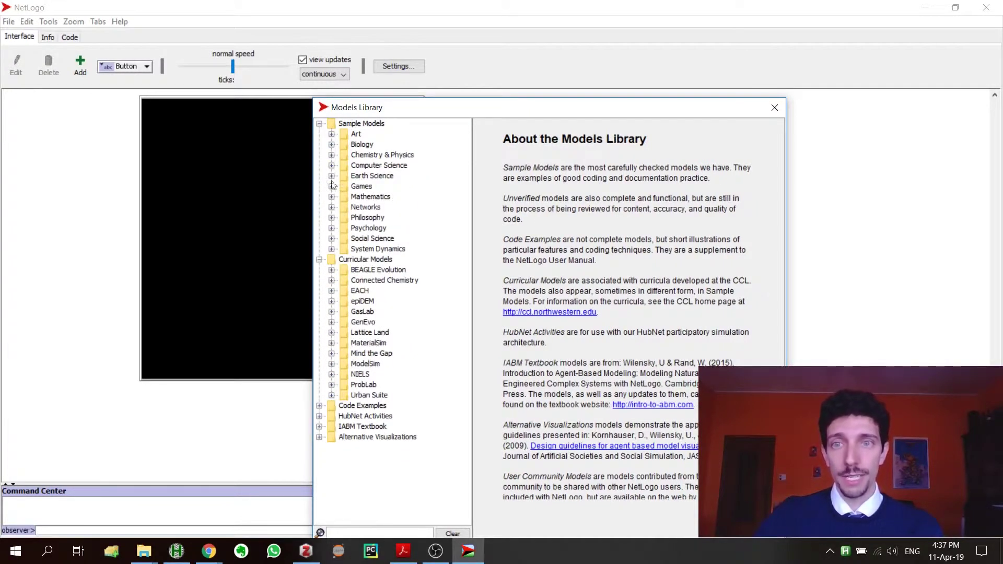
pyautogui.click(331, 144)
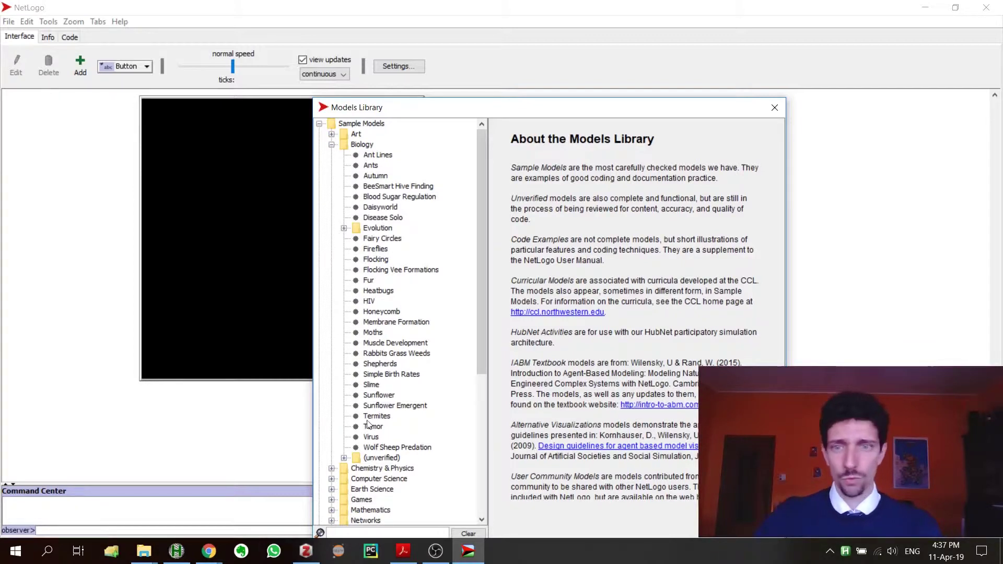
pyautogui.click(364, 448)
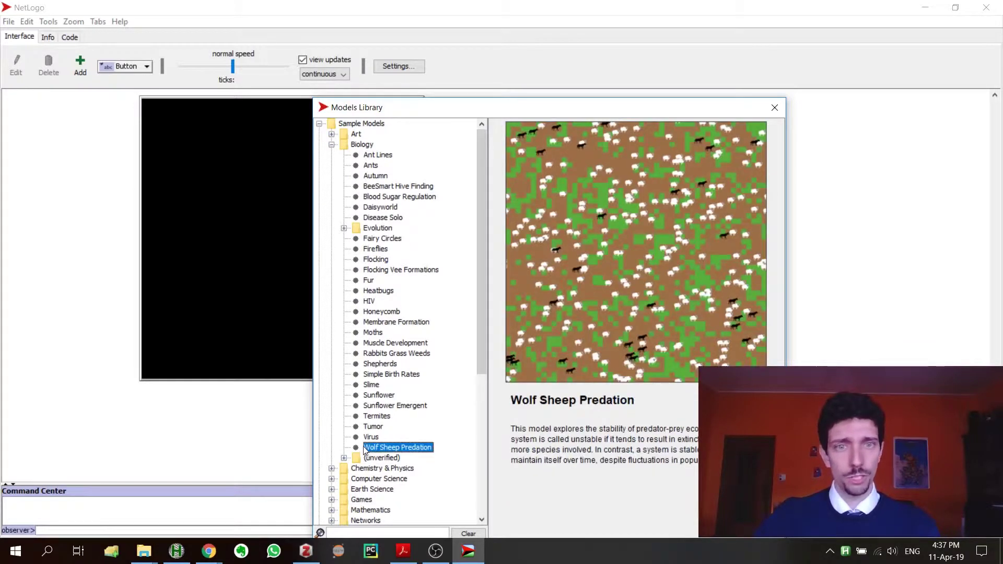
pyautogui.moveTo(601, 107); pyautogui.dragTo(579, 46)
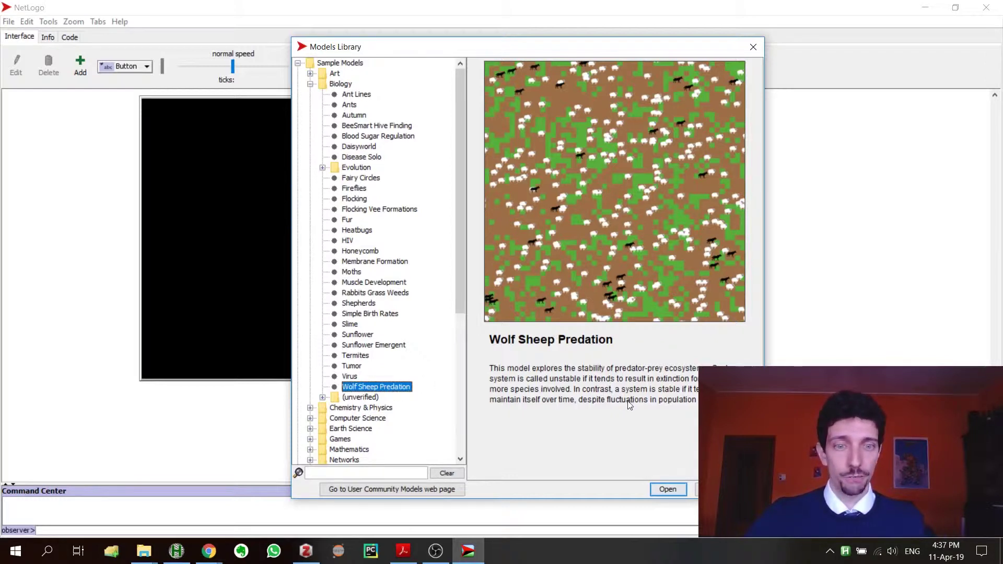
# Step: Open the Wolf Sheep Predation model, loading with 100 initial sheep and 50 initial wolves
pyautogui.click(659, 491)
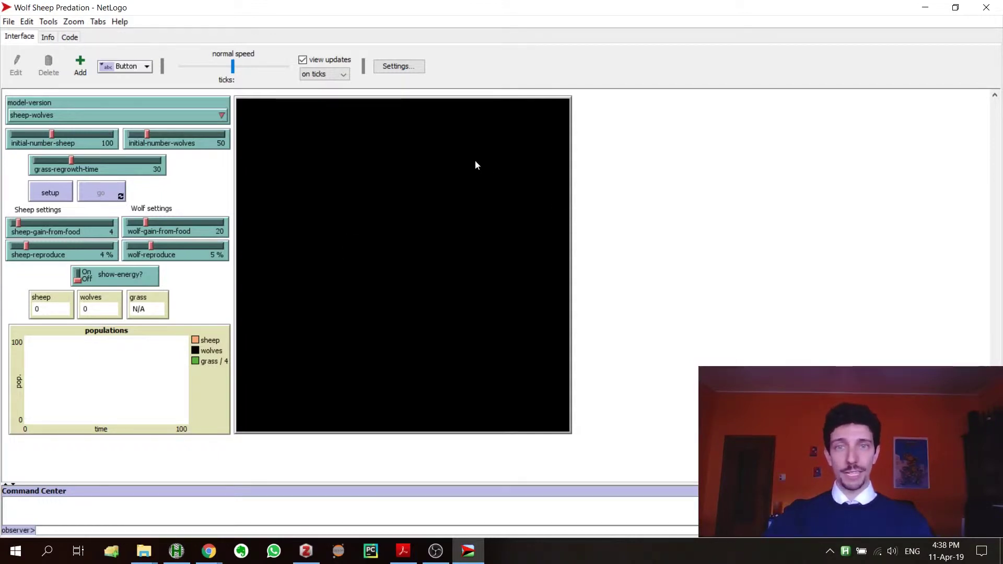
# Step: Run setup to populate the grass with 100 sheep and 50 wolves at tick 0
pyautogui.click(61, 199)
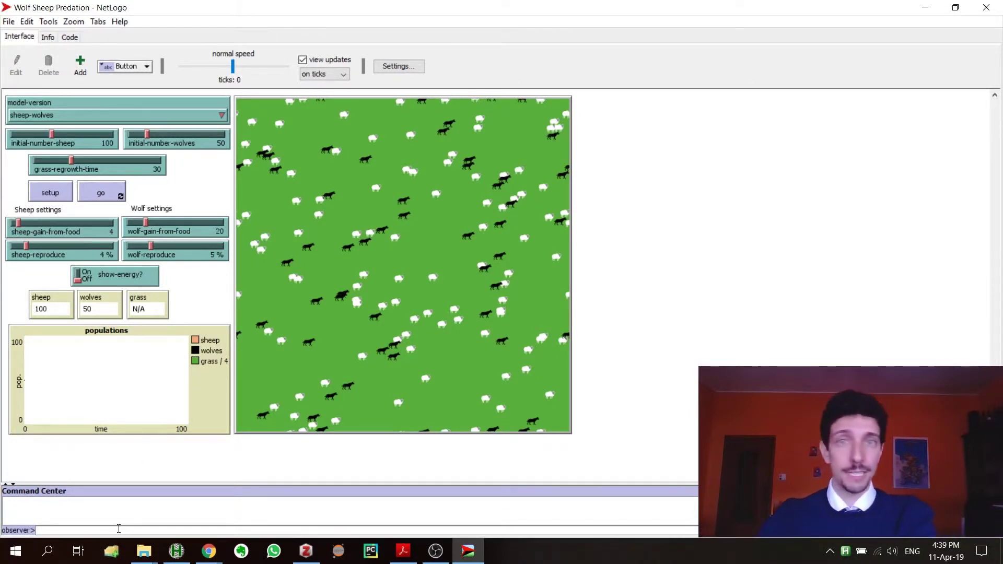
pyautogui.write('rass')
pyautogui.press('BackSpace')
pyautogui.press('BackSpace')
pyautogui.press('BackSpace')
pyautogui.press('BackSpace')
pyautogui.press('BackSpace')
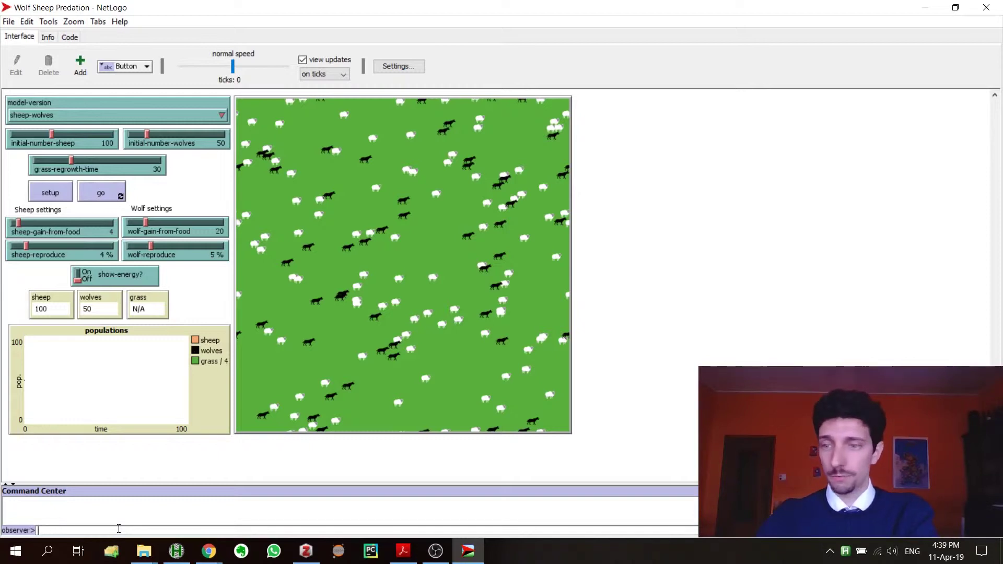
pyautogui.click(70, 40)
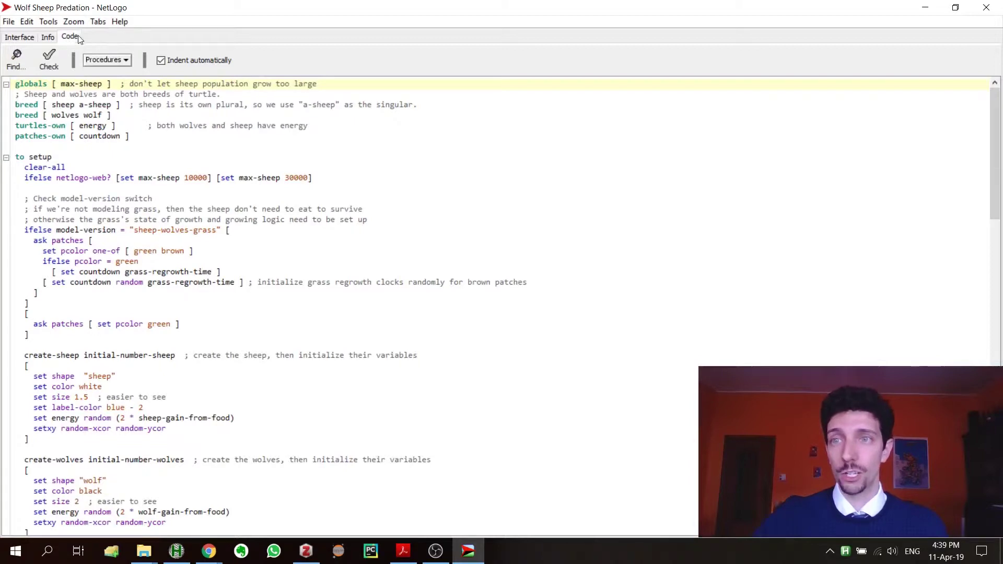
pyautogui.scroll(-7, 150, 244)
pyautogui.scroll(-8, 150, 245)
pyautogui.scroll(15, 148, 249)
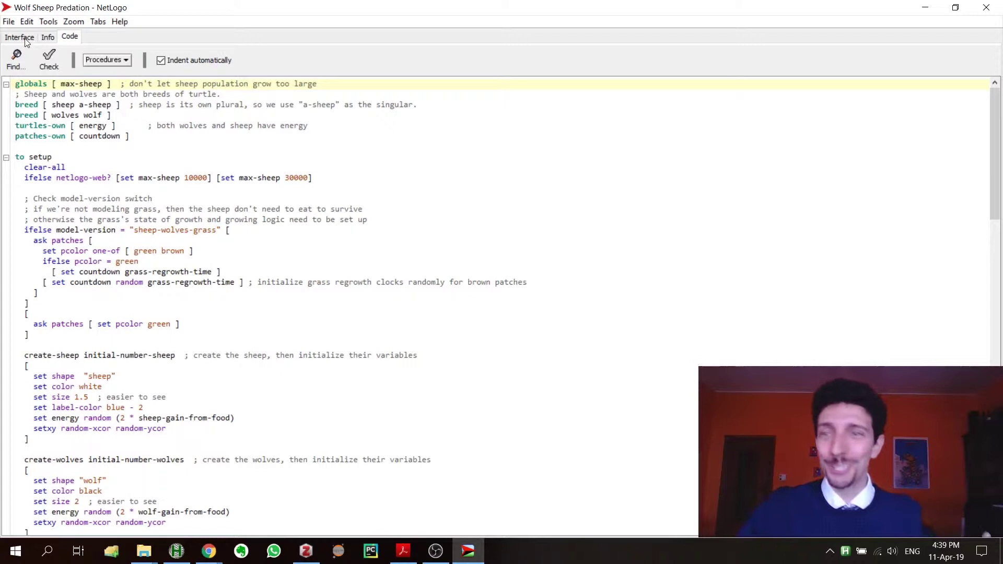
pyautogui.click(19, 37)
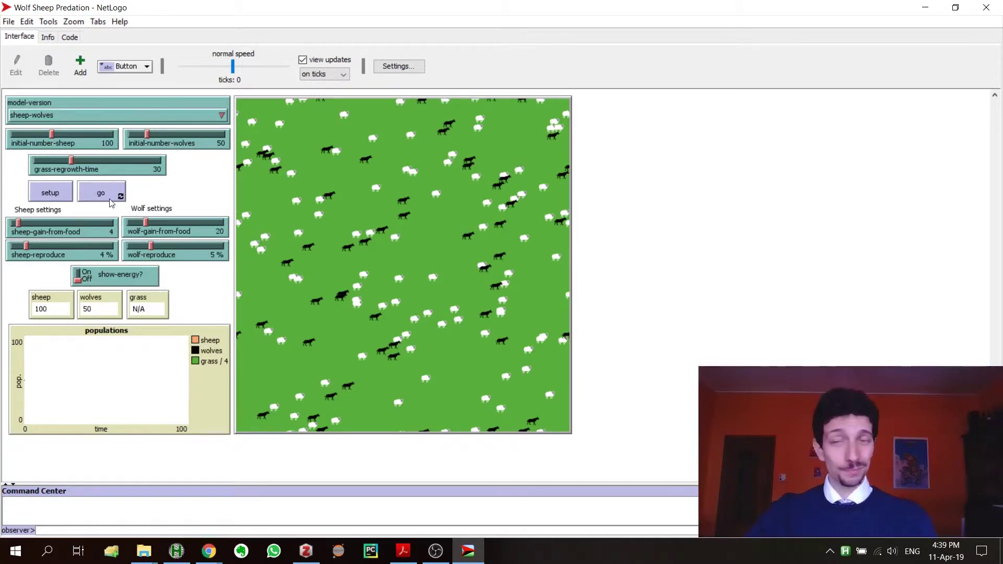
# Step: Set up the world and run go until sheep and wolves both die out at tick 191
pyautogui.click(58, 195)
pyautogui.click(58, 196)
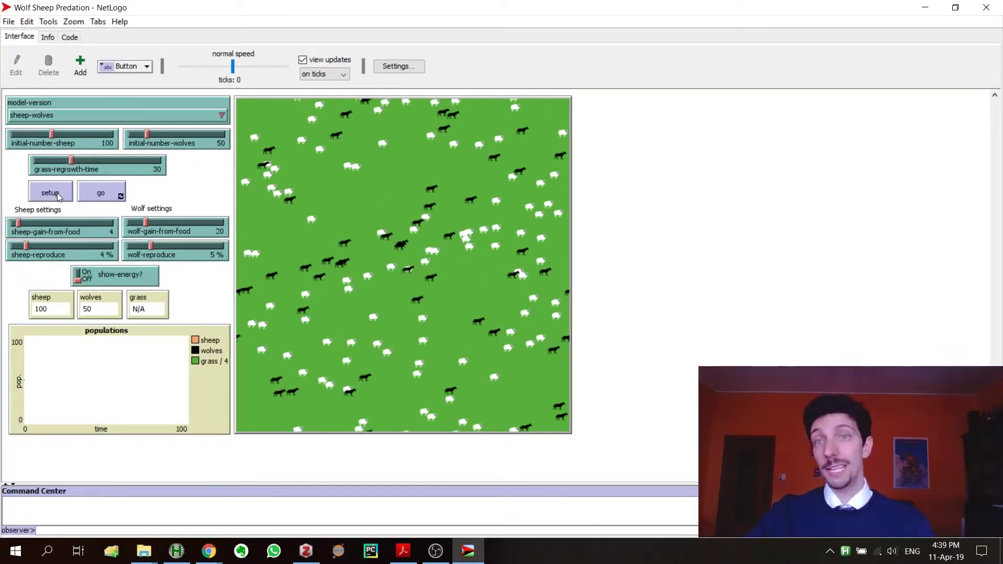
pyautogui.click(102, 194)
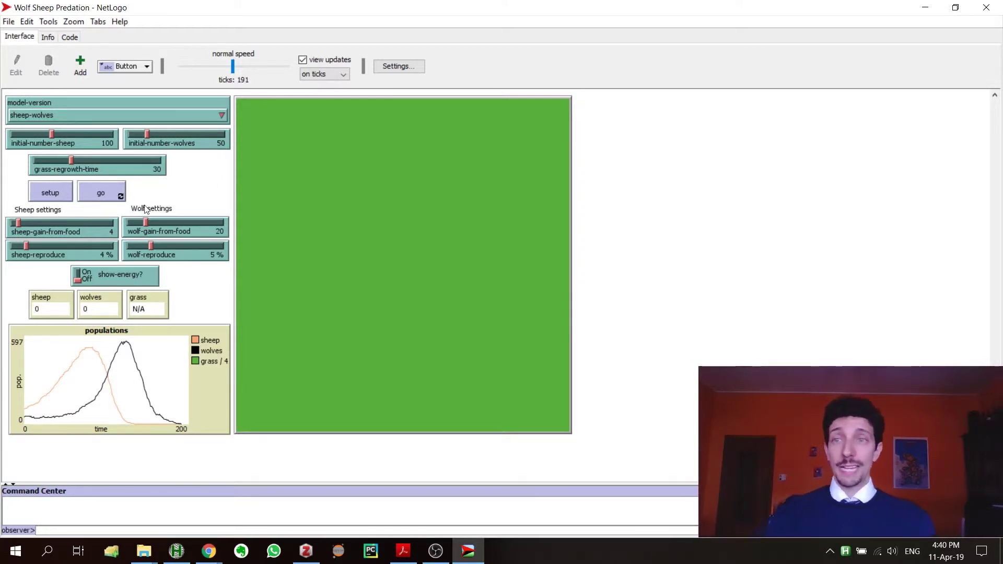
pyautogui.click(109, 194)
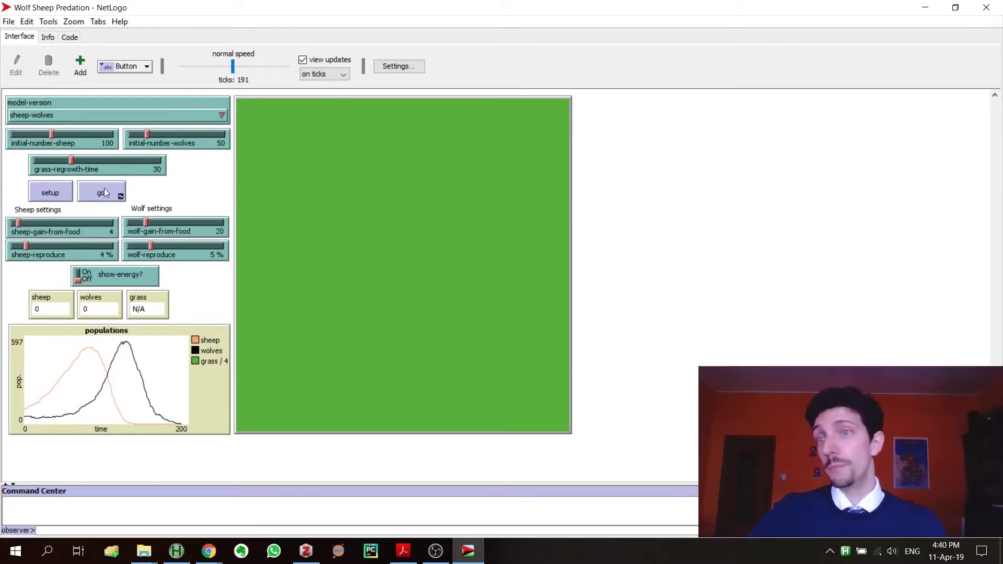
# Step: Reset to 100 sheep and 50 wolves at tick 0, glancing at the Code tab before returning to Interface
pyautogui.click(51, 193)
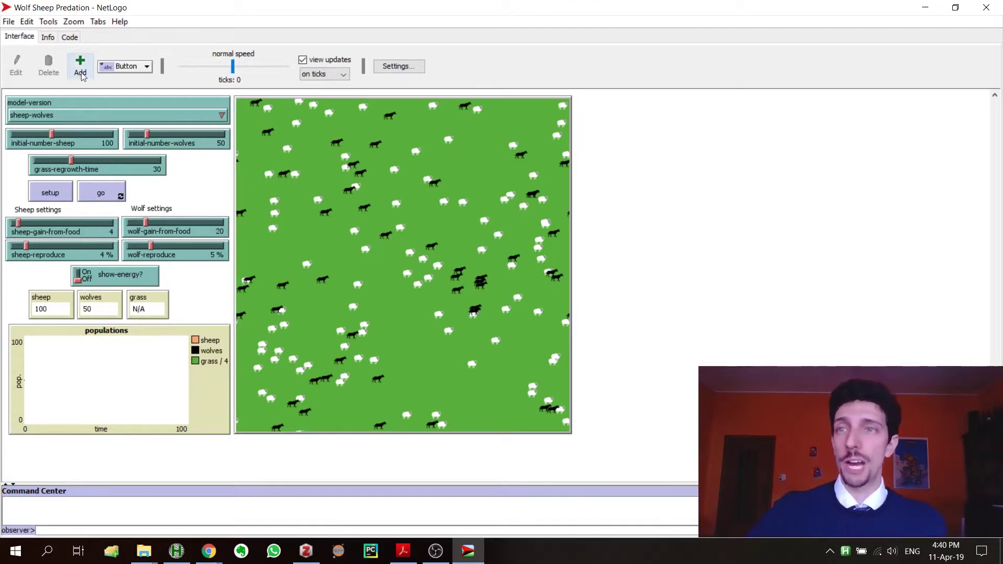
pyautogui.click(70, 37)
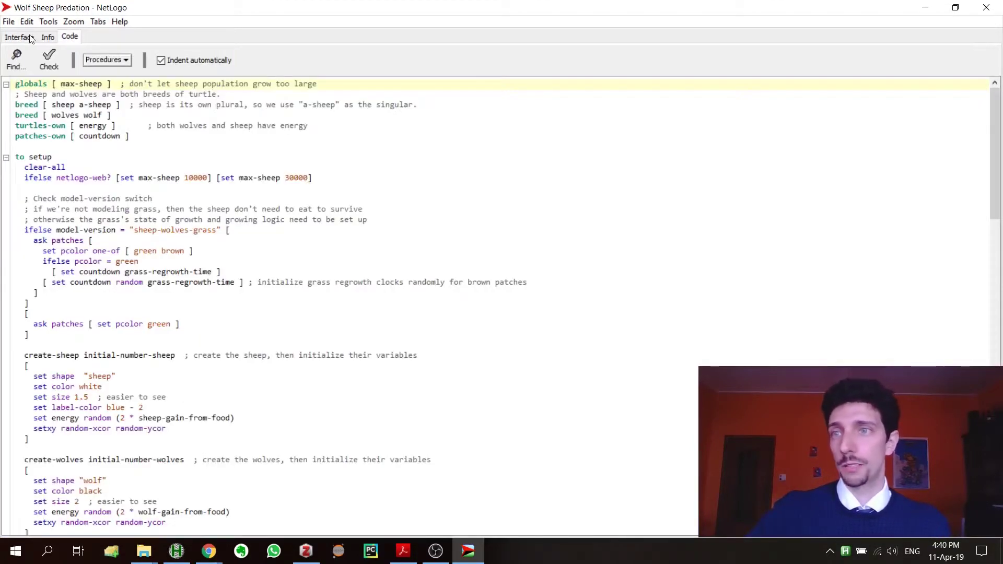
pyautogui.click(31, 37)
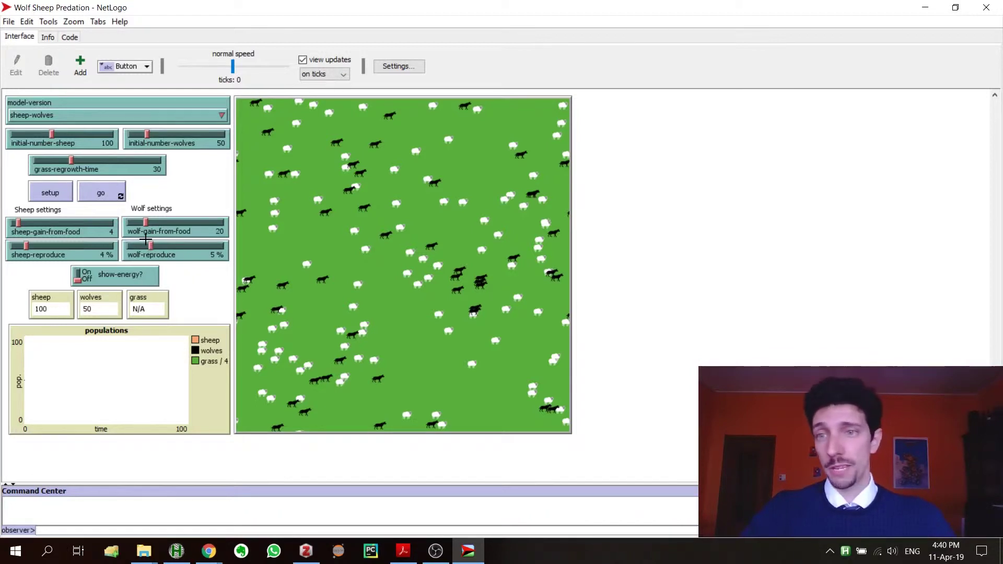
# Step: Drag the initial-number-wolves slider all the way right to 243
pyautogui.moveTo(148, 135)
pyautogui.mouseDown()
pyautogui.moveTo(167, 137)
pyautogui.moveTo(145, 137)
pyautogui.mouseUp()
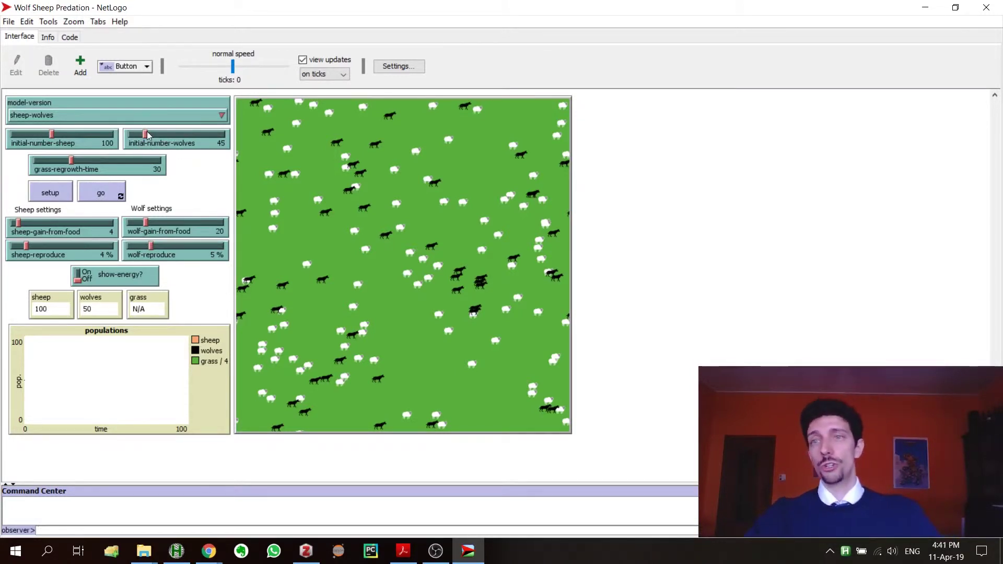
pyautogui.moveTo(146, 137); pyautogui.dragTo(223, 134)
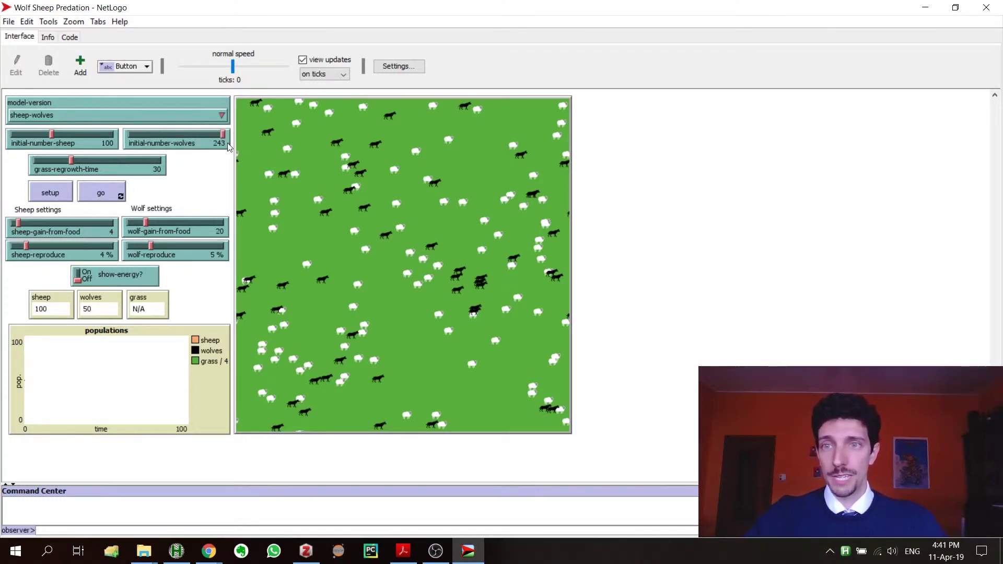
# Step: Set up with 243 wolves and run, pausing to check the plot, until both species hit 0 at tick 394
pyautogui.click(51, 198)
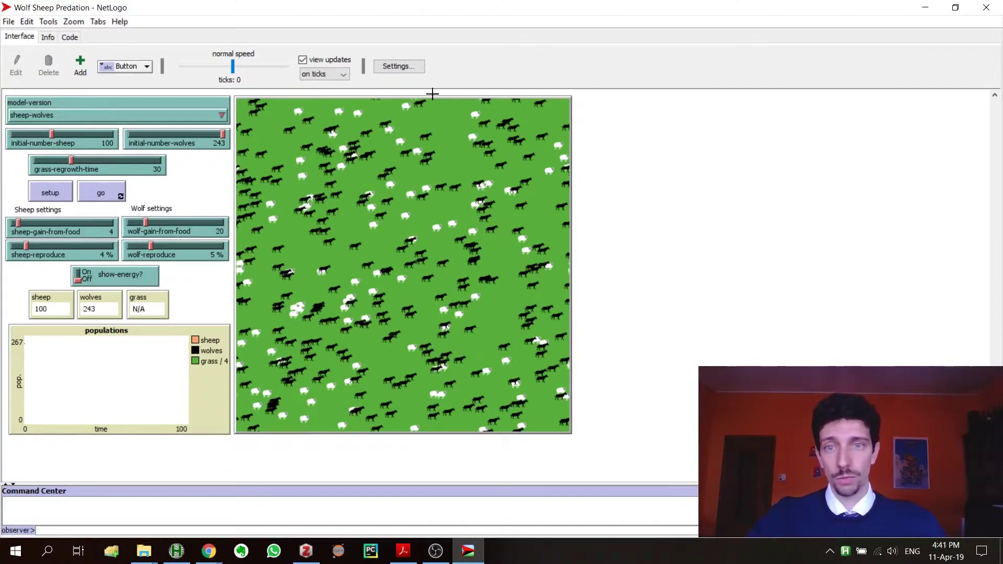
pyautogui.click(87, 196)
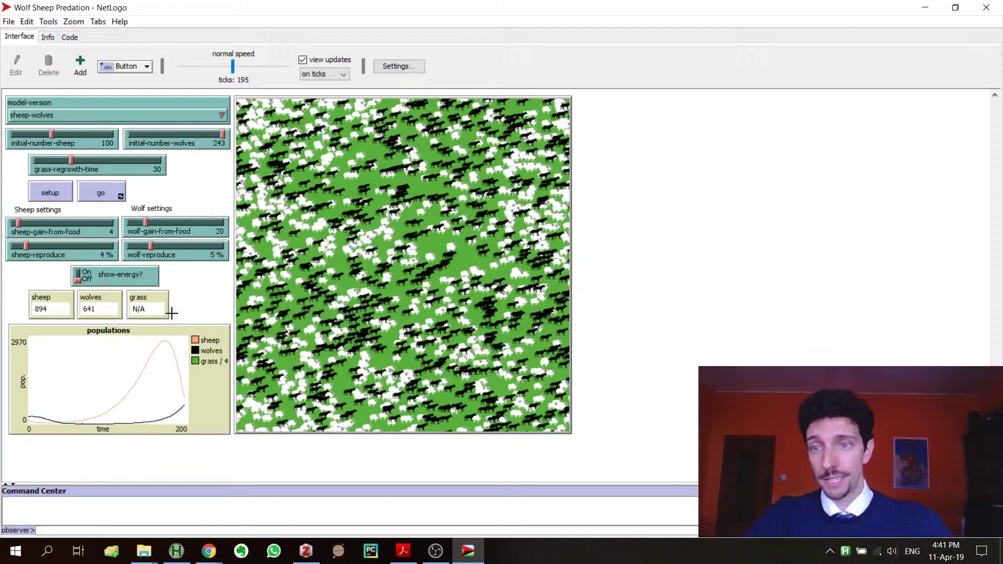
pyautogui.moveTo(119, 361)
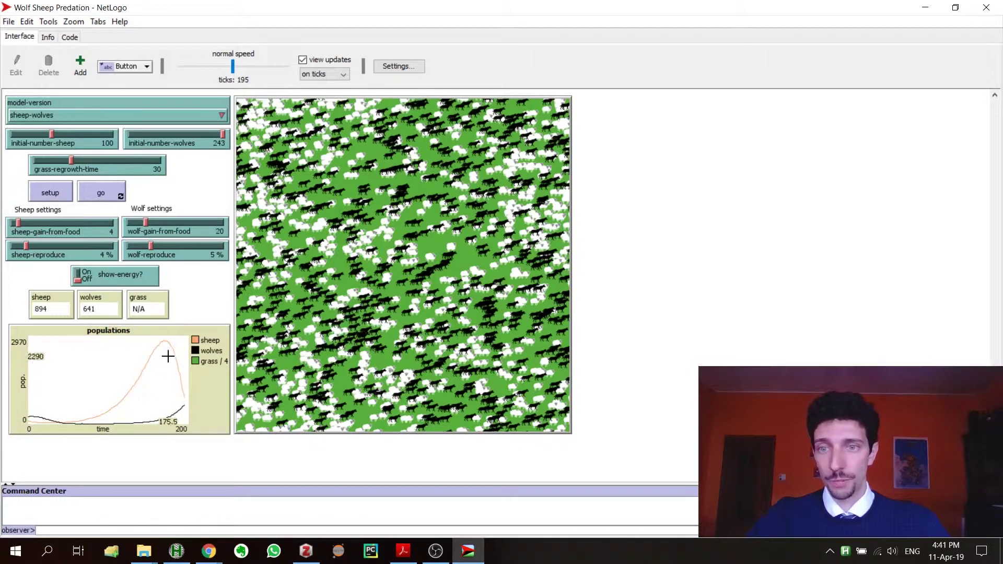
pyautogui.click(91, 194)
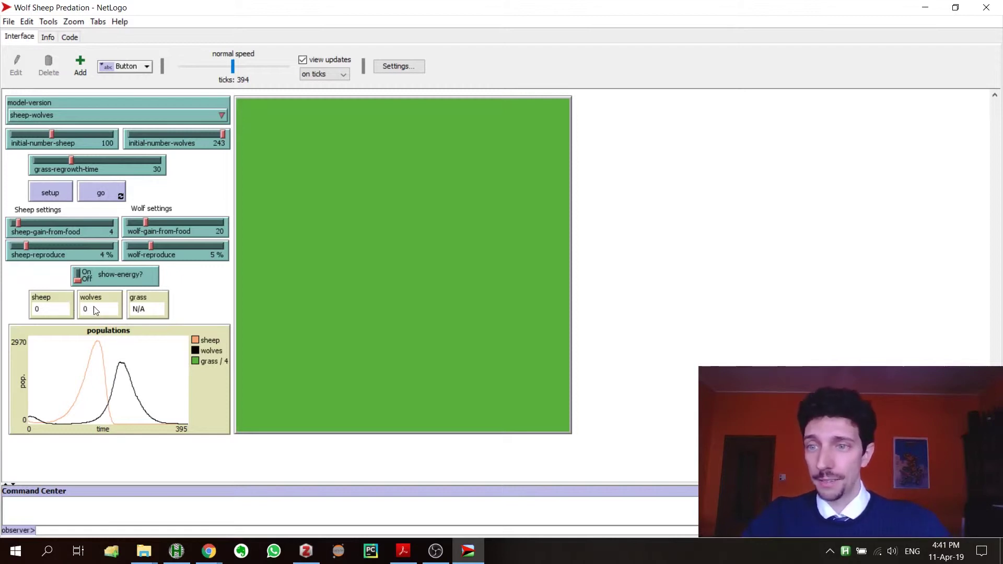
# Step: Set up a fresh 243-wolf world, run it, and pause at tick 35
pyautogui.click(62, 196)
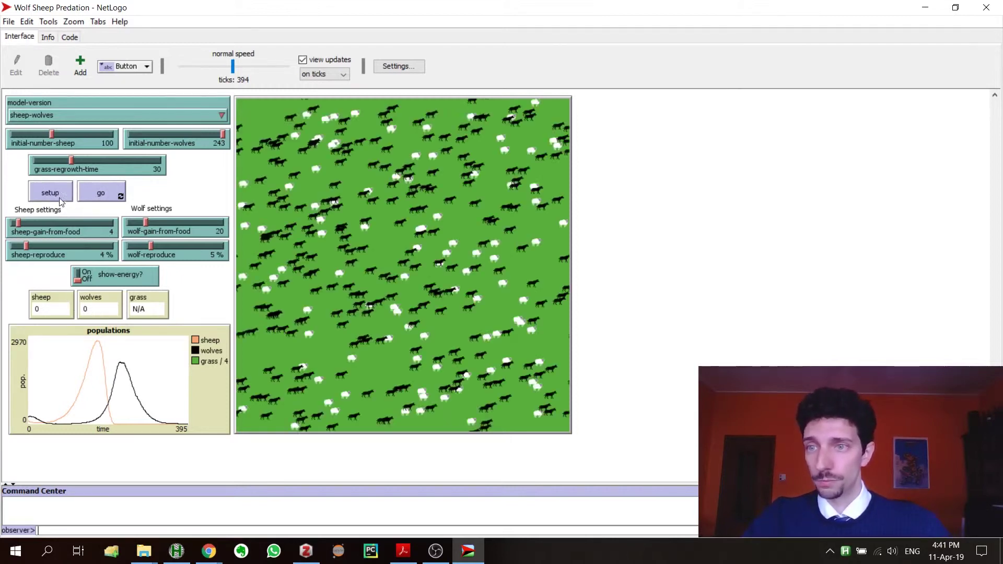
pyautogui.click(94, 198)
pyautogui.click(95, 197)
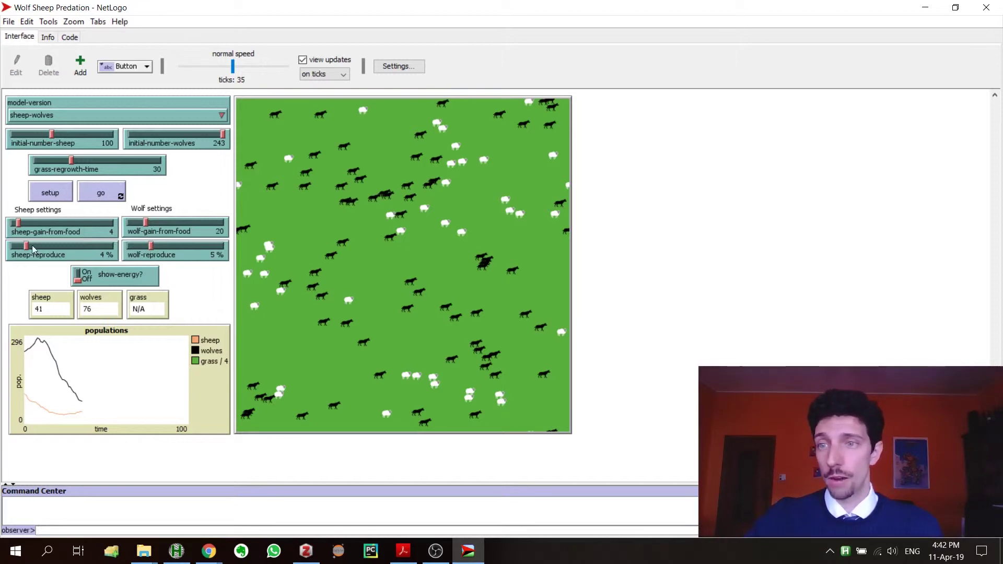
# Step: Turn on the show-energy? labels and briefly resume, then pause the run
pyautogui.click(78, 275)
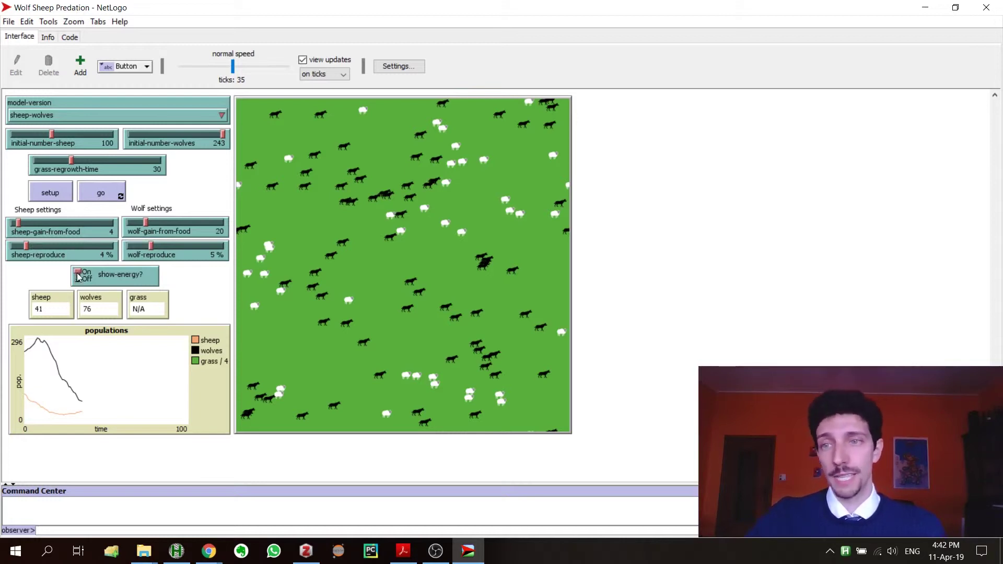
pyautogui.click(100, 195)
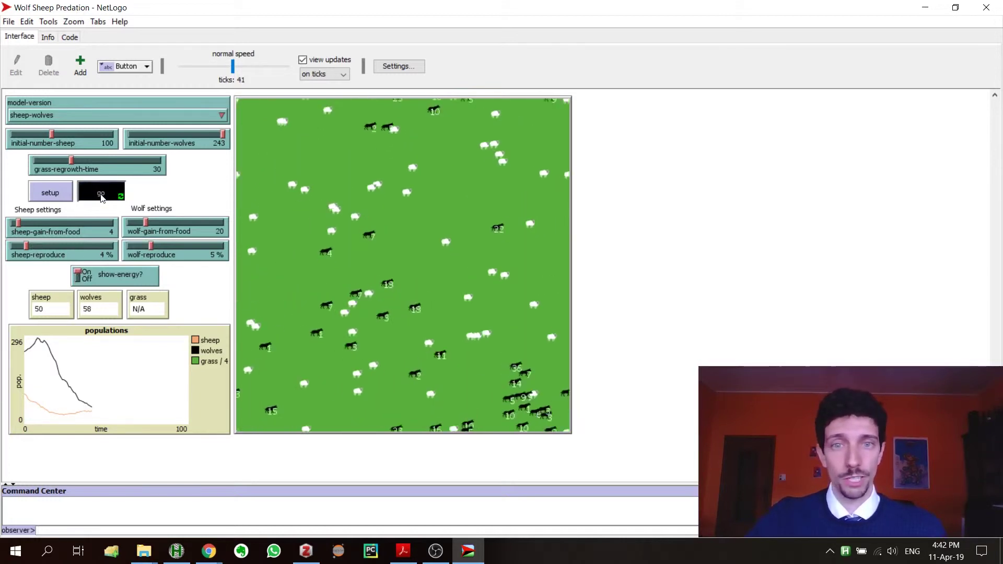
pyautogui.click(101, 194)
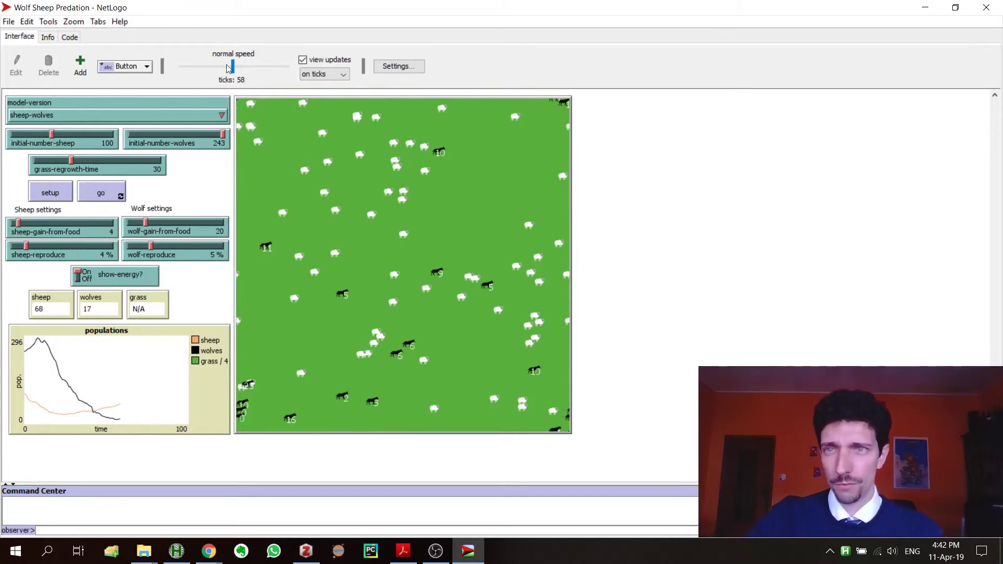
# Step: Slow the speed slider in two nudges and run until tick 87, with 204 sheep and 2 wolves
pyautogui.moveTo(231, 67); pyautogui.dragTo(216, 70)
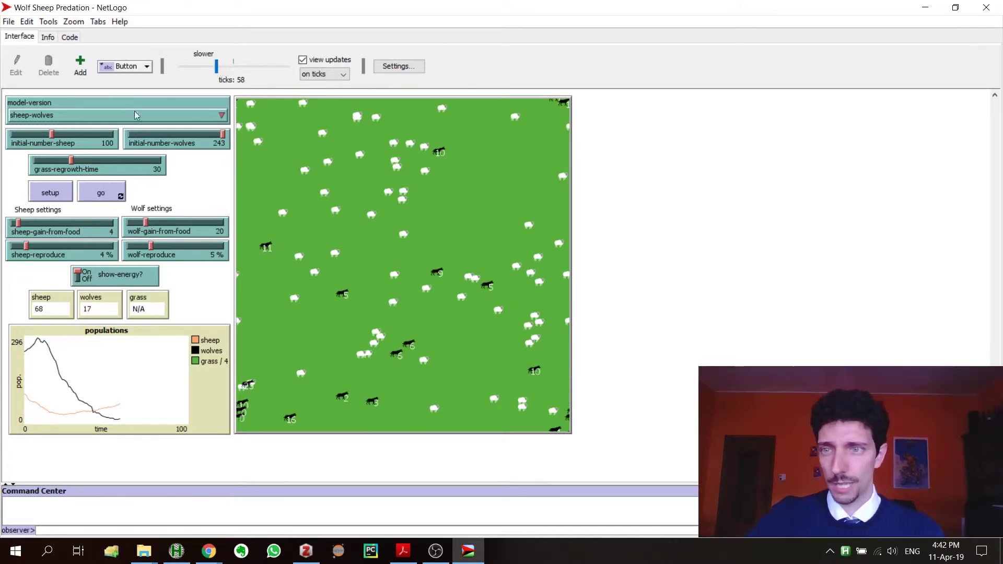
pyautogui.click(114, 198)
pyautogui.click(112, 200)
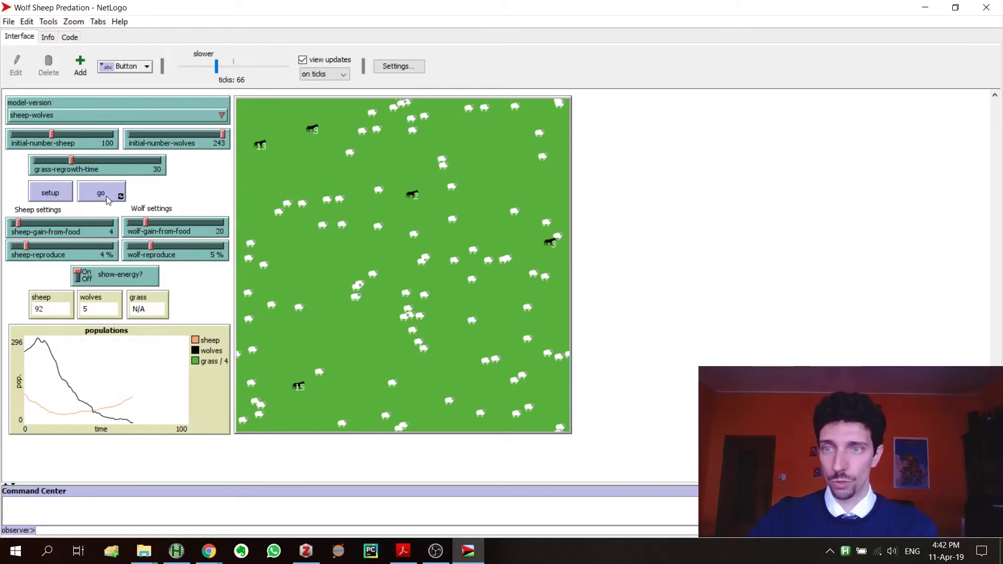
pyautogui.moveTo(216, 67); pyautogui.dragTo(205, 66)
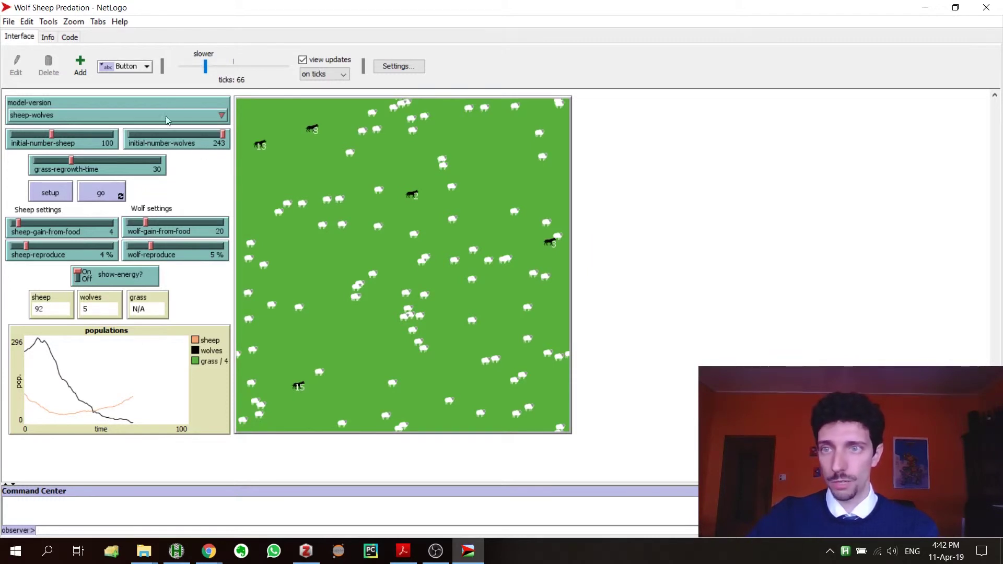
pyautogui.click(118, 199)
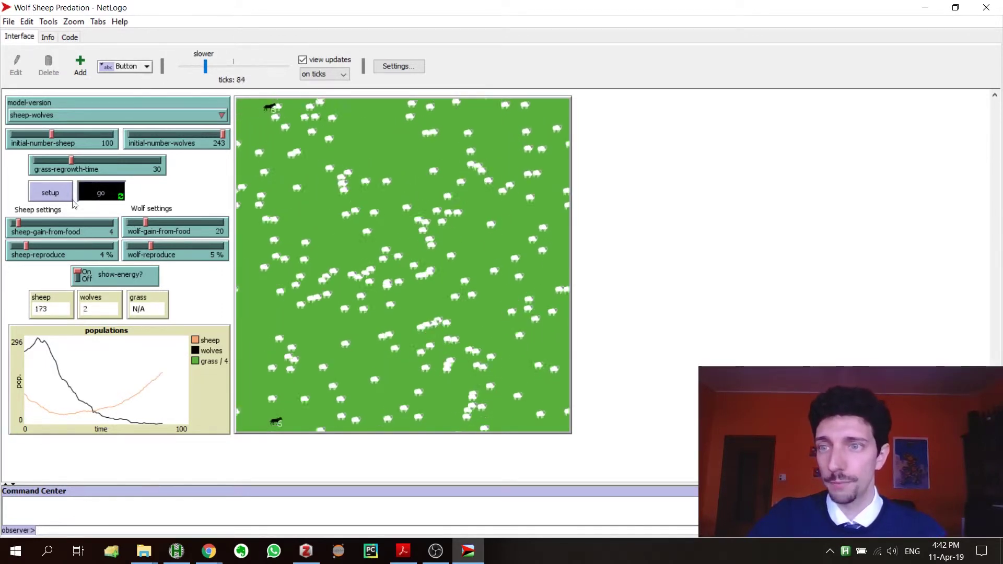
pyautogui.click(102, 190)
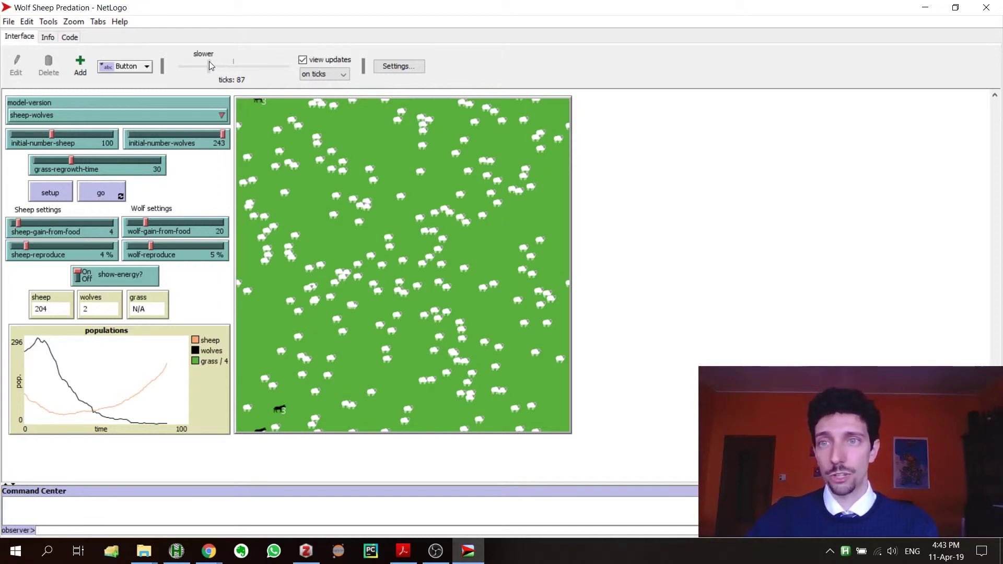
# Step: Rerun 243 wolves at a faster speed until both species die out at tick 402, then lower initial wolves to 242
pyautogui.moveTo(209, 61); pyautogui.dragTo(227, 62)
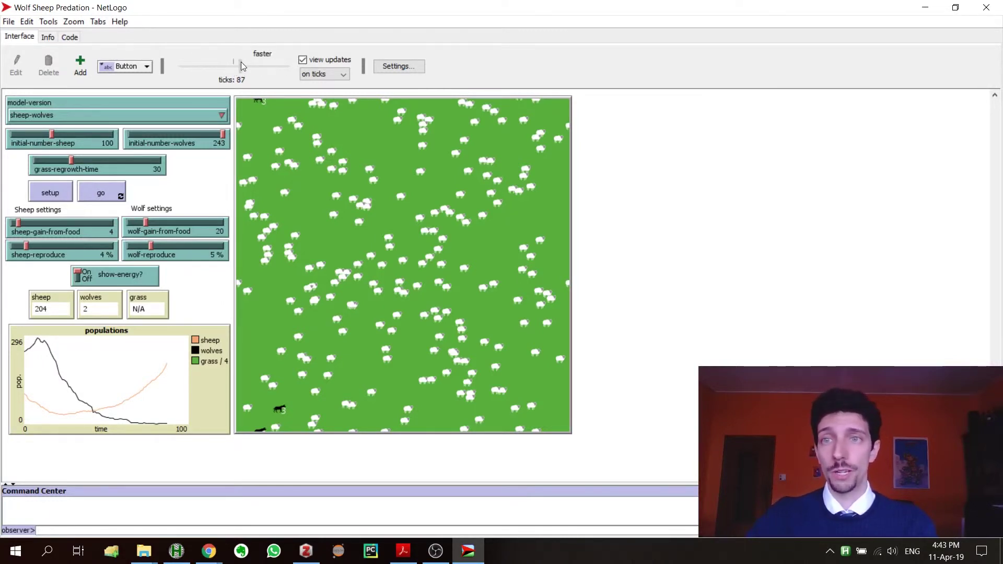
pyautogui.click(71, 192)
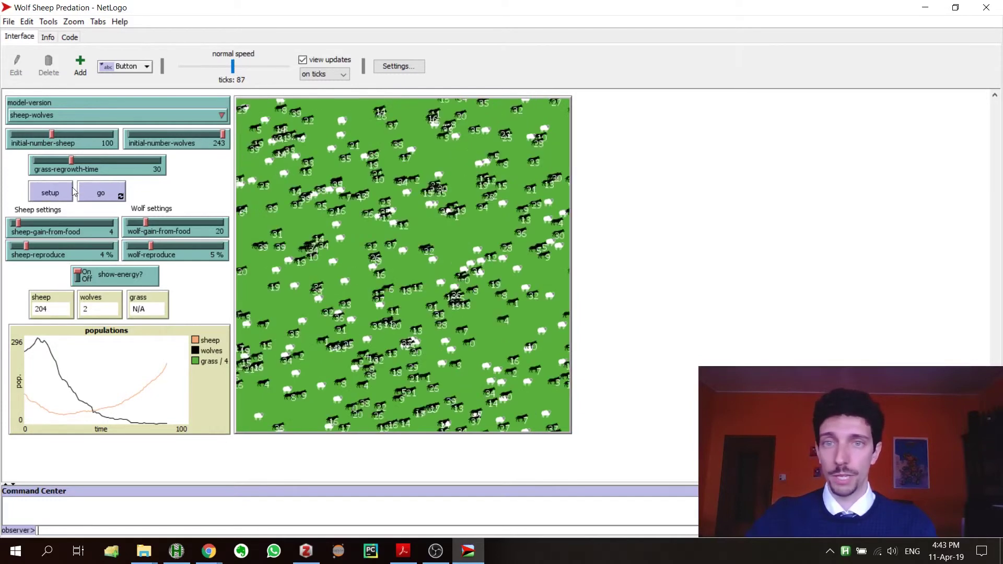
pyautogui.click(104, 192)
pyautogui.moveTo(204, 64); pyautogui.dragTo(280, 66)
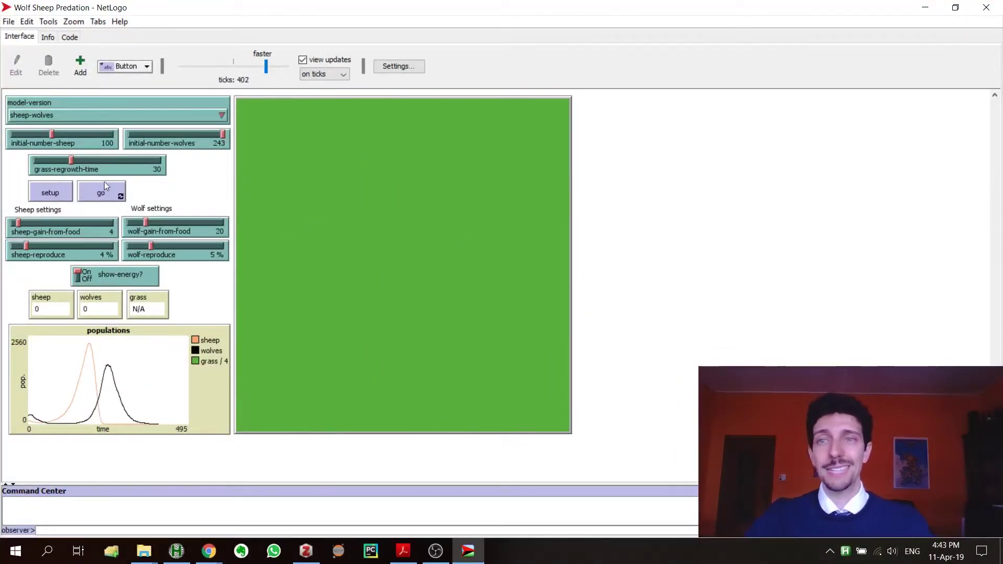
pyautogui.click(222, 134)
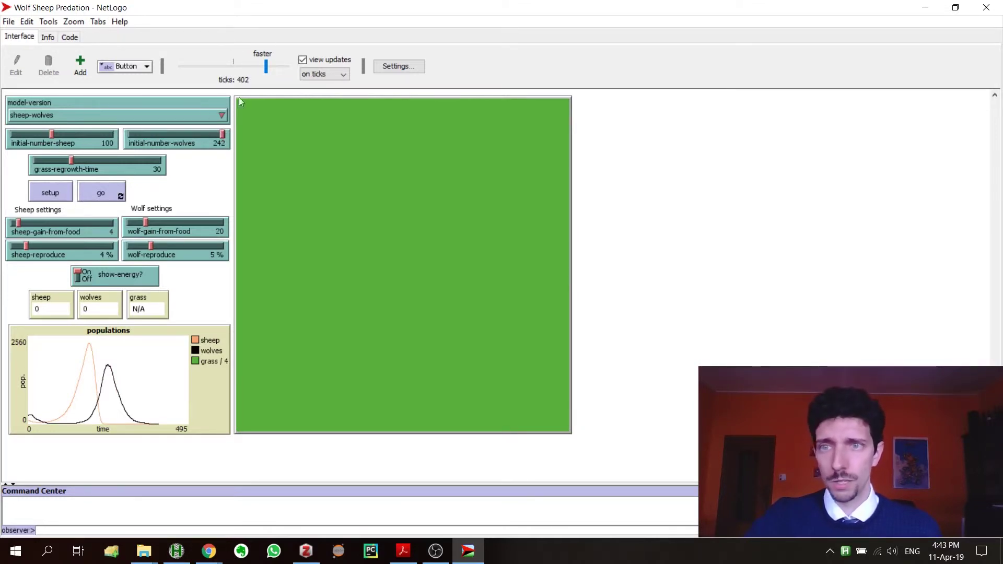
# Step: Set initial-number-wolves to 0 and run a sheep-only world until the end-of-run message
pyautogui.moveTo(203, 135); pyautogui.dragTo(121, 133)
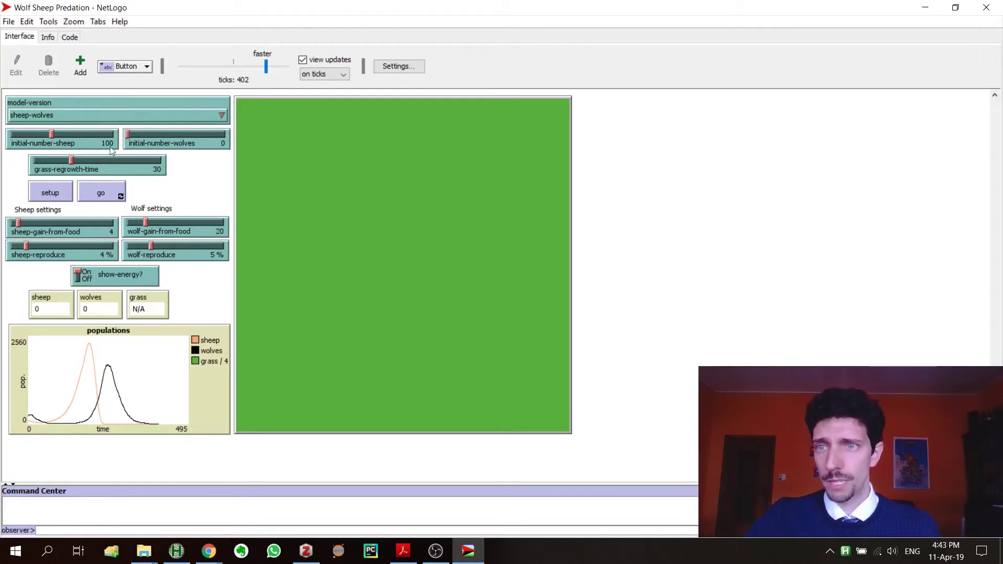
pyautogui.click(50, 192)
pyautogui.click(97, 187)
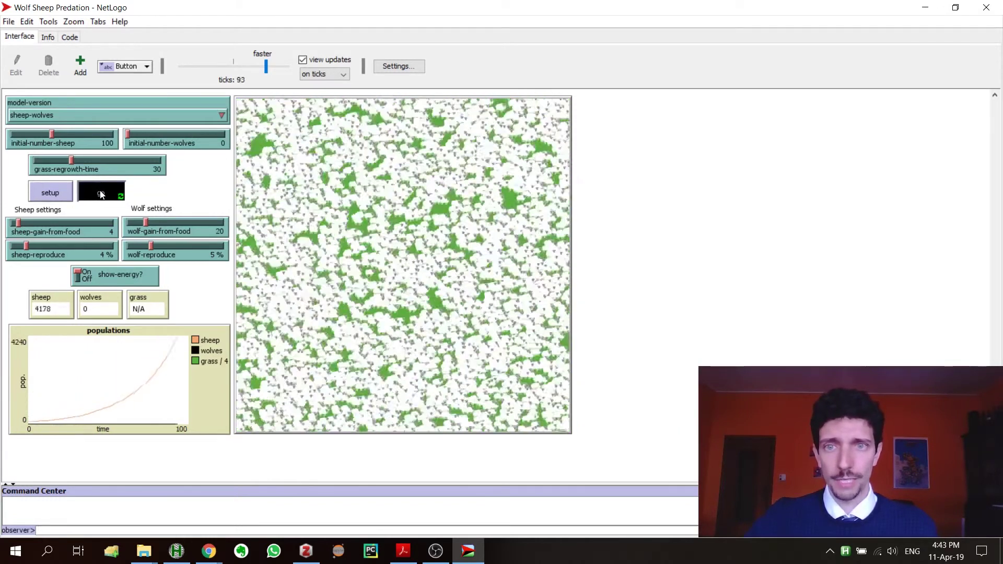
pyautogui.click(100, 190)
pyautogui.click(102, 193)
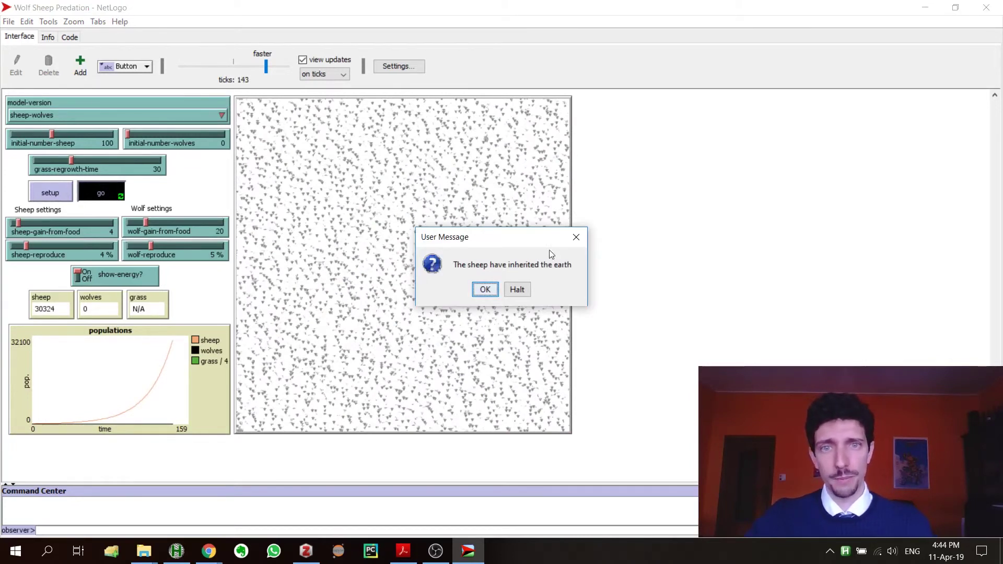
pyautogui.click(576, 237)
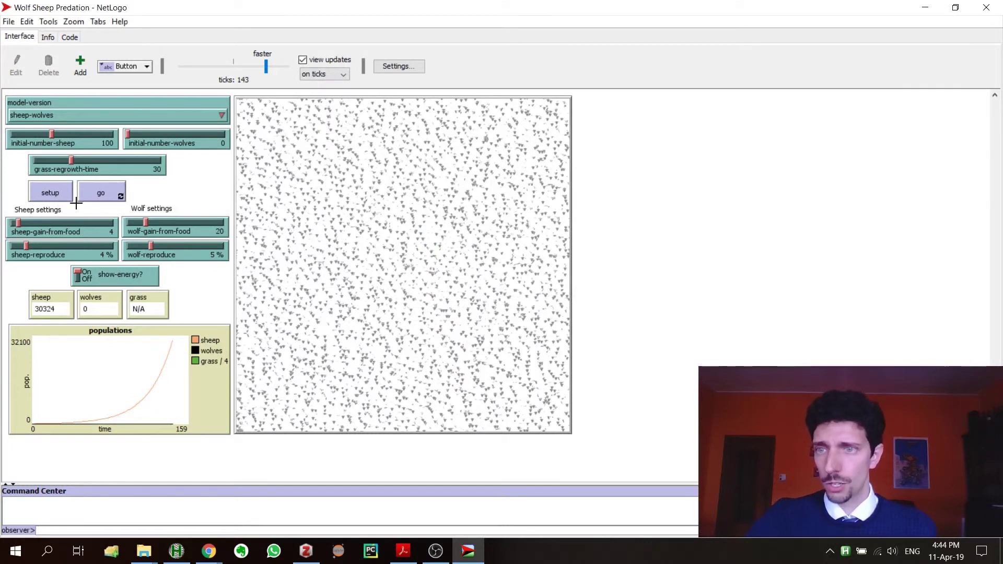
# Step: Rerun the wolf-free model at normal speed until it stops at tick 144 with 30121 sheep
pyautogui.click(58, 197)
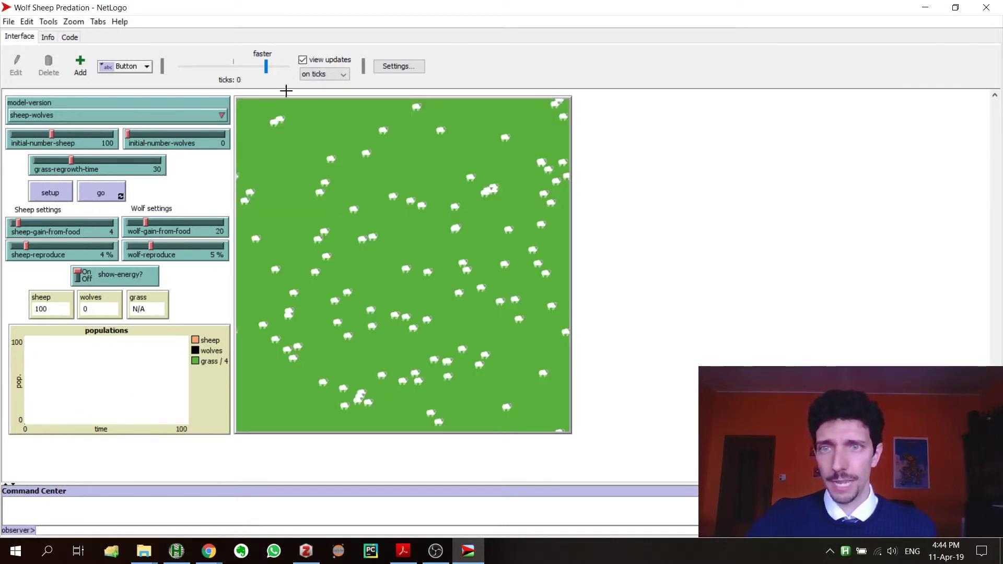
pyautogui.moveTo(266, 68); pyautogui.dragTo(234, 67)
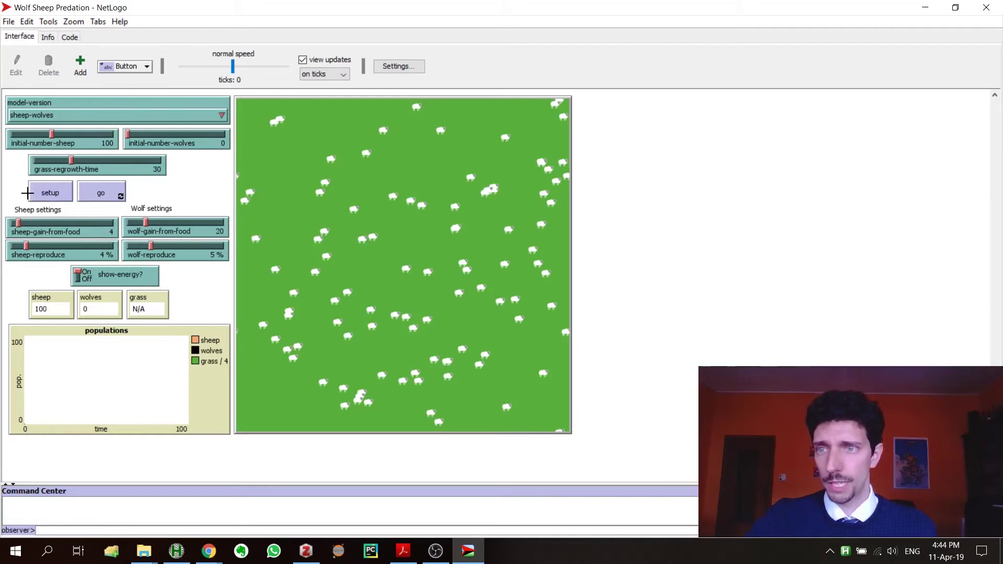
pyautogui.click(46, 197)
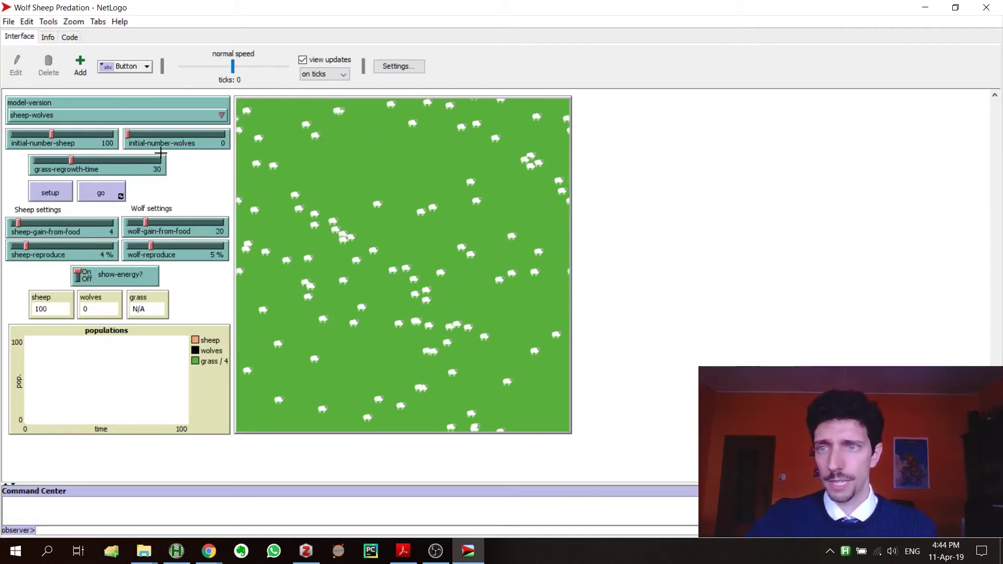
pyautogui.click(106, 199)
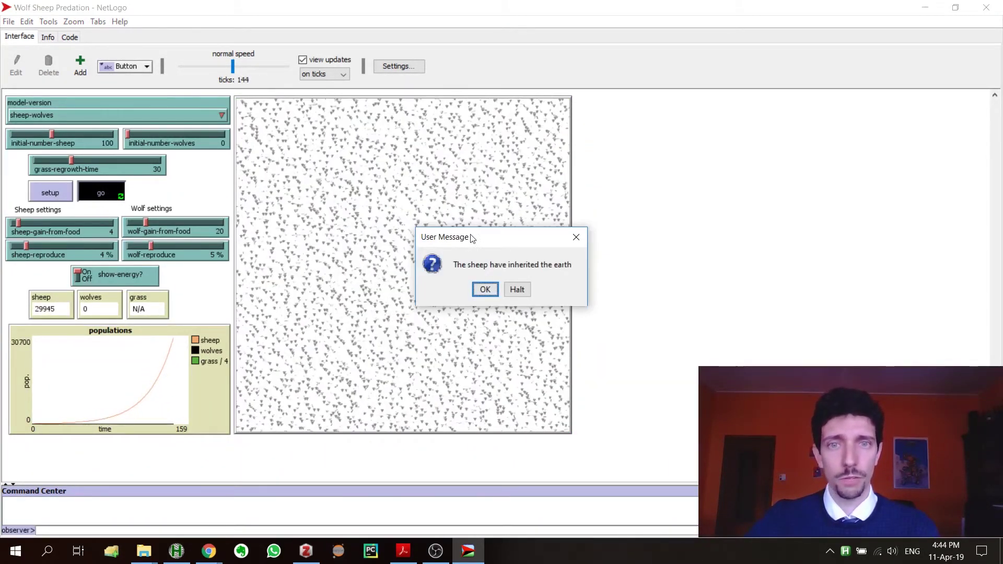
pyautogui.click(575, 236)
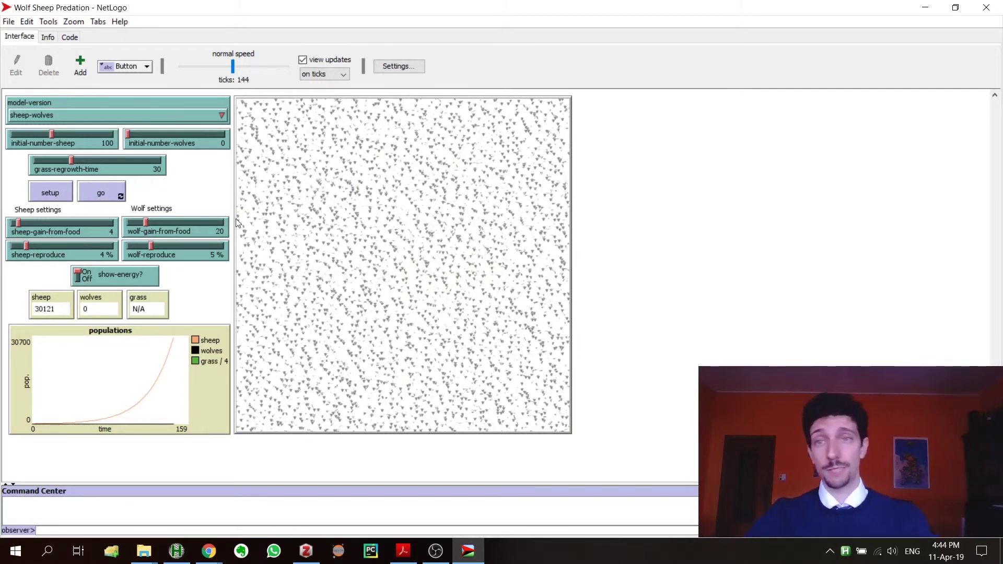
# Step: Turn off view updates and rerun the wolf-free model to tick 150 with 31096 sheep
pyautogui.click(302, 60)
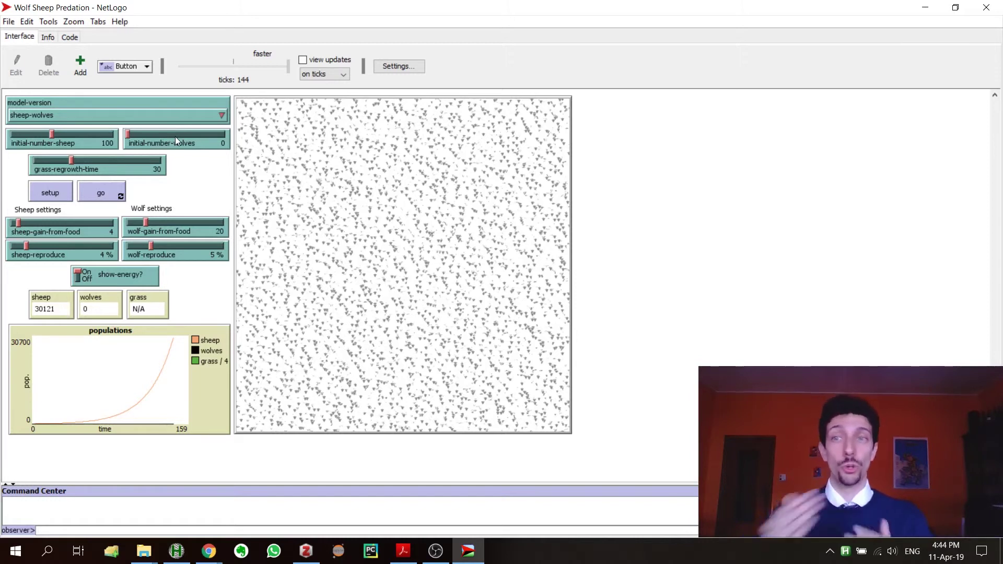
pyautogui.click(38, 194)
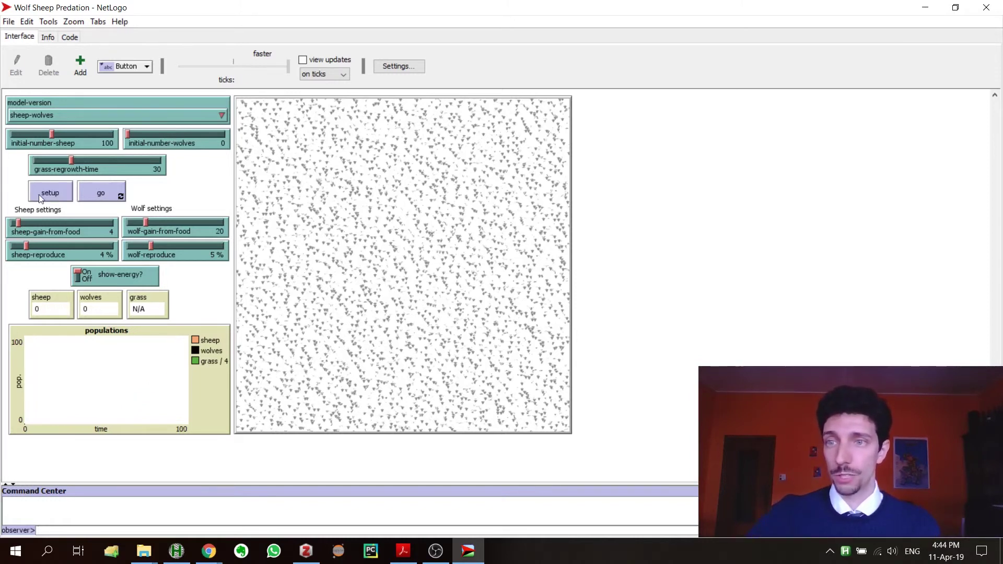
pyautogui.click(86, 192)
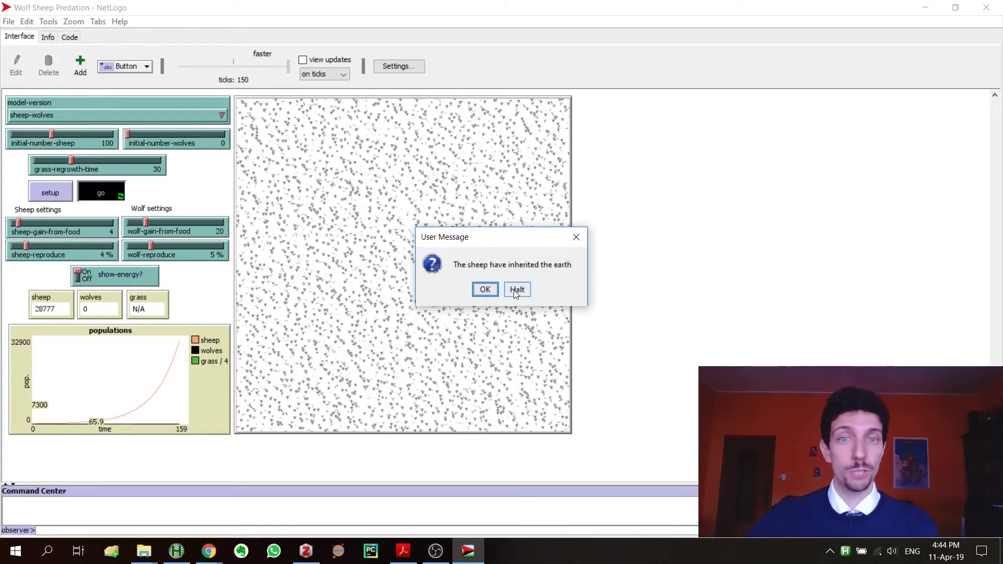
pyautogui.click(576, 238)
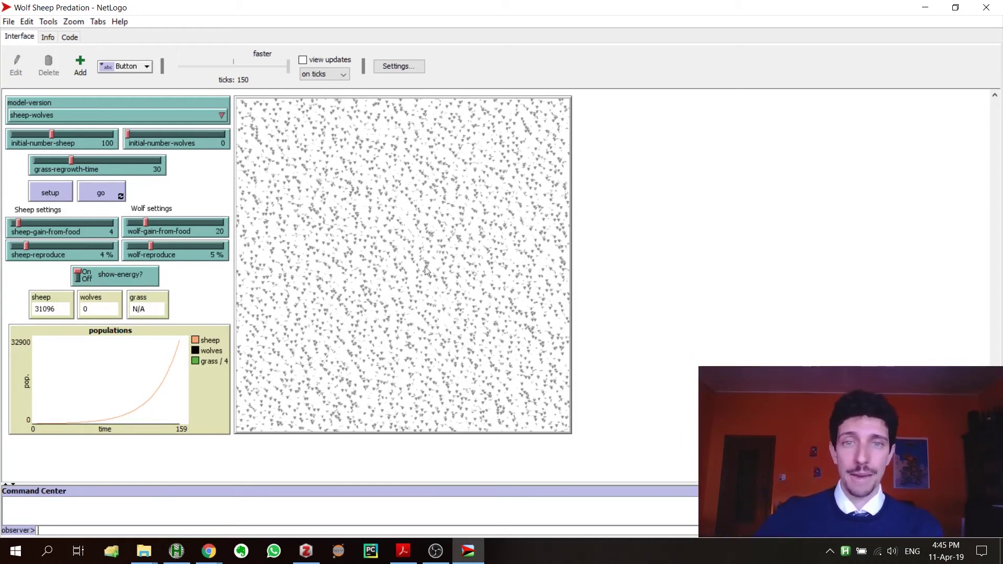
pyautogui.moveTo(626, 173); pyautogui.dragTo(561, 191)
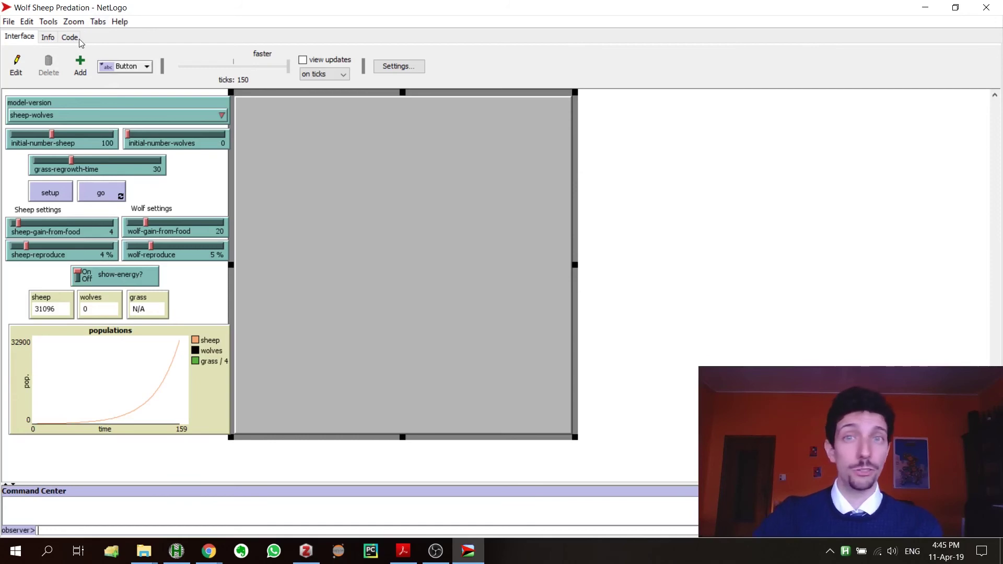
pyautogui.click(646, 117)
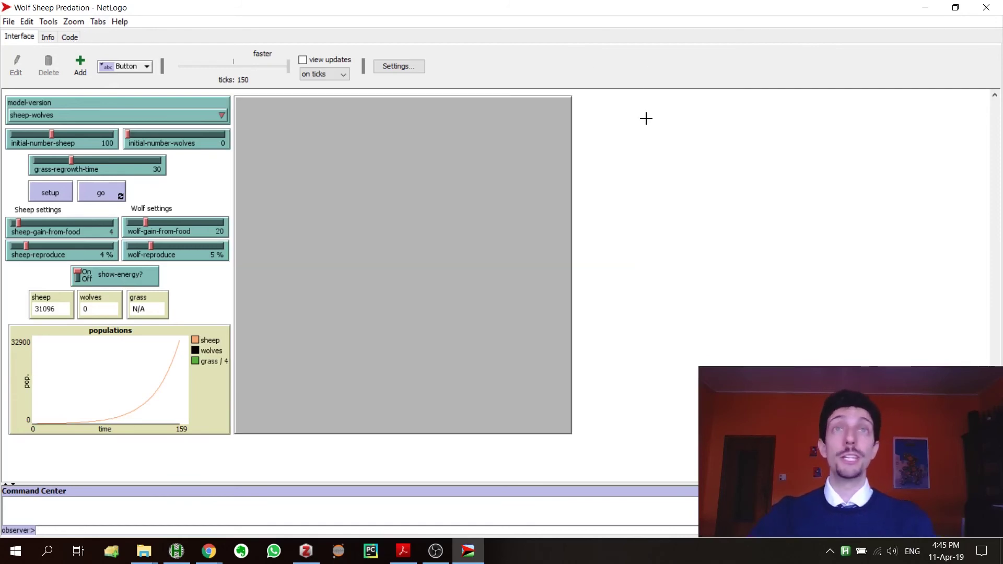